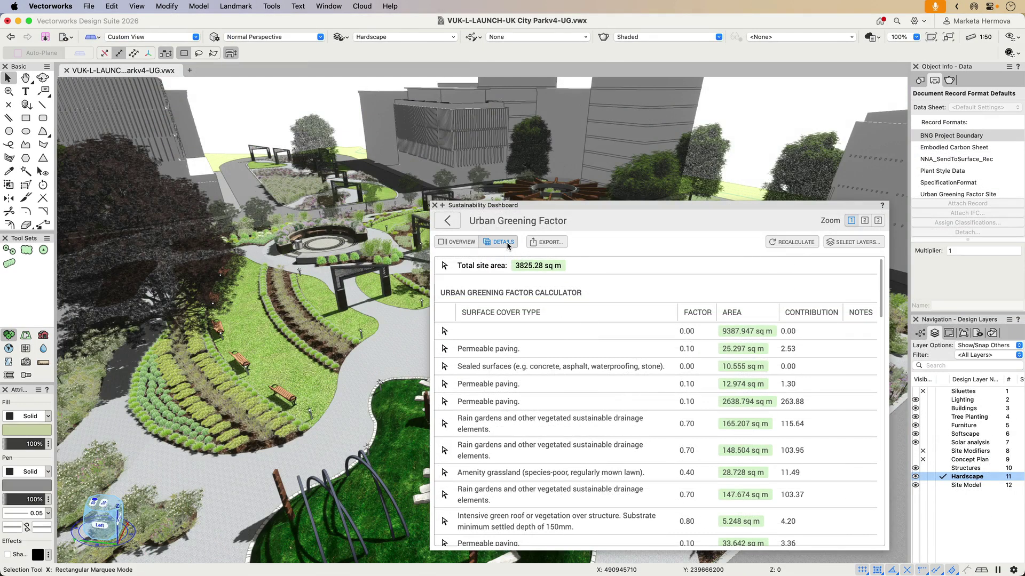
# Step: Set the unassigned 9387.947 sq m surface to Permeable paving and recalculate, giving 938.79
pyautogui.click(445, 332)
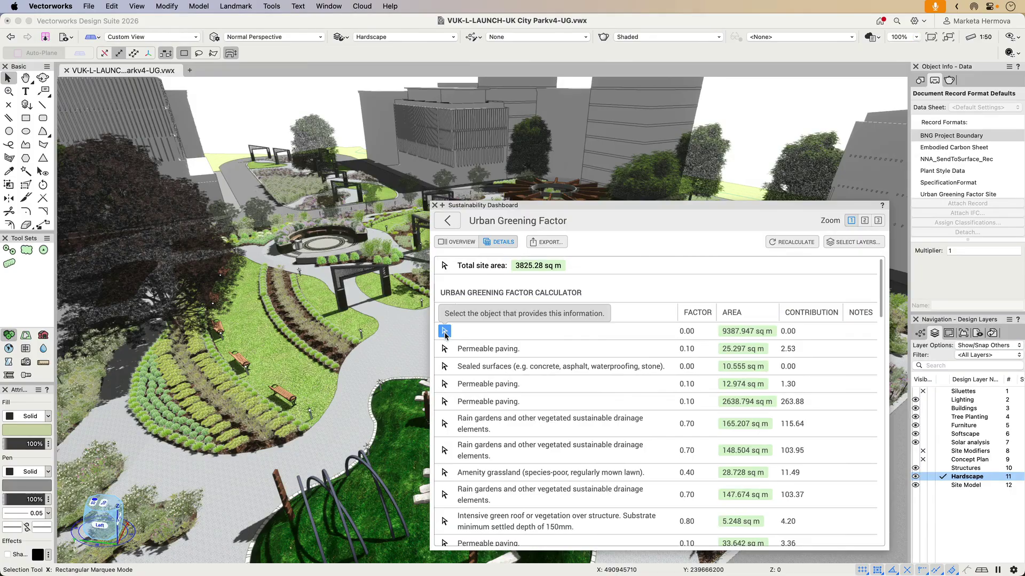
pyautogui.click(445, 333)
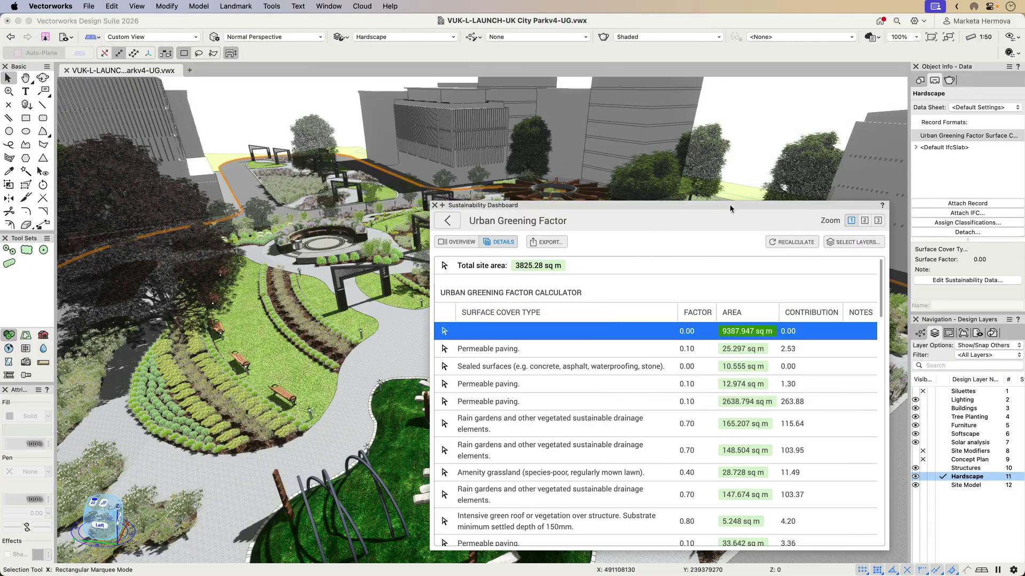
pyautogui.click(935, 140)
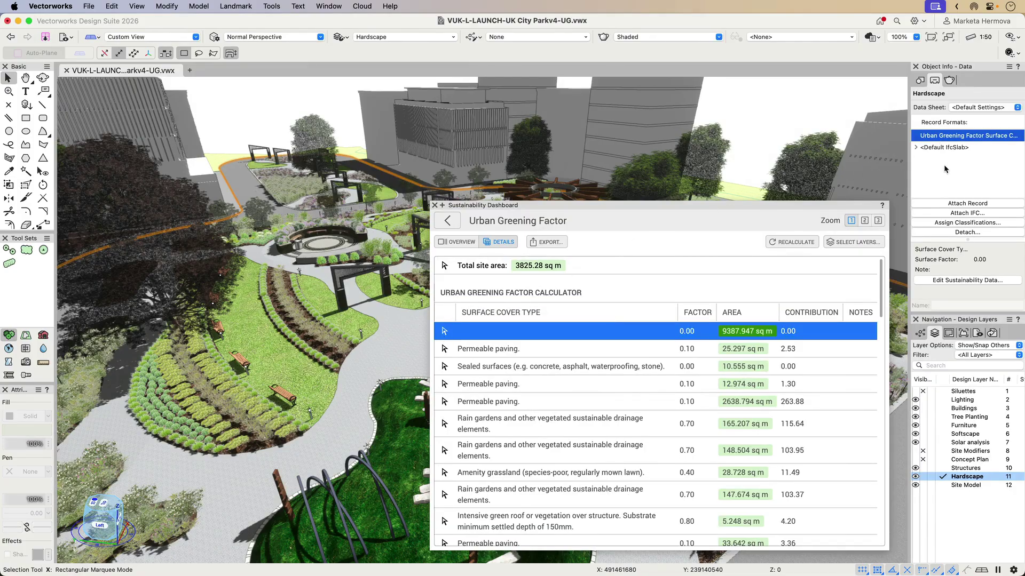
pyautogui.click(990, 283)
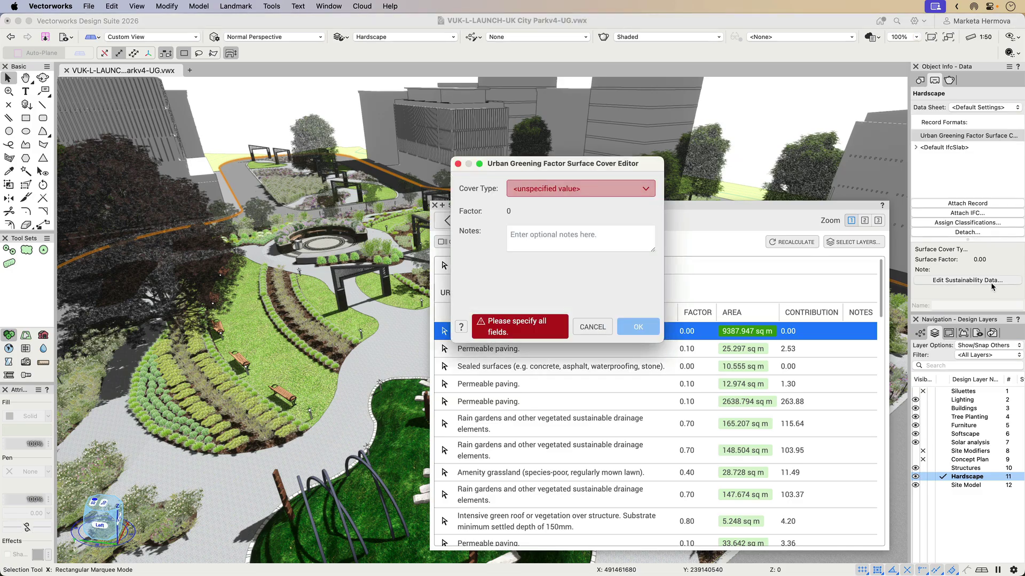
pyautogui.click(642, 189)
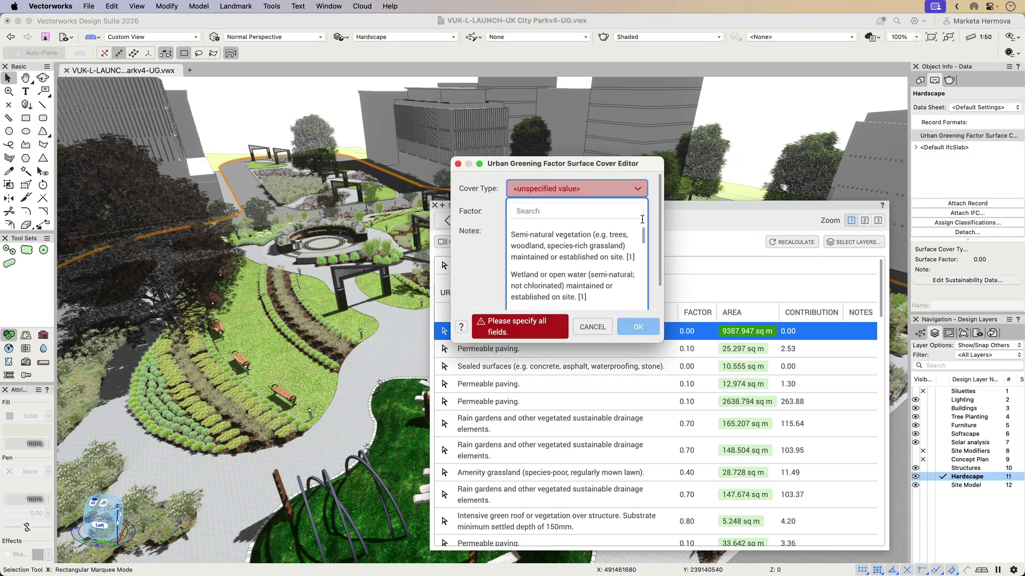
pyautogui.scroll(-5, 643, 261)
pyautogui.scroll(-5, 643, 261)
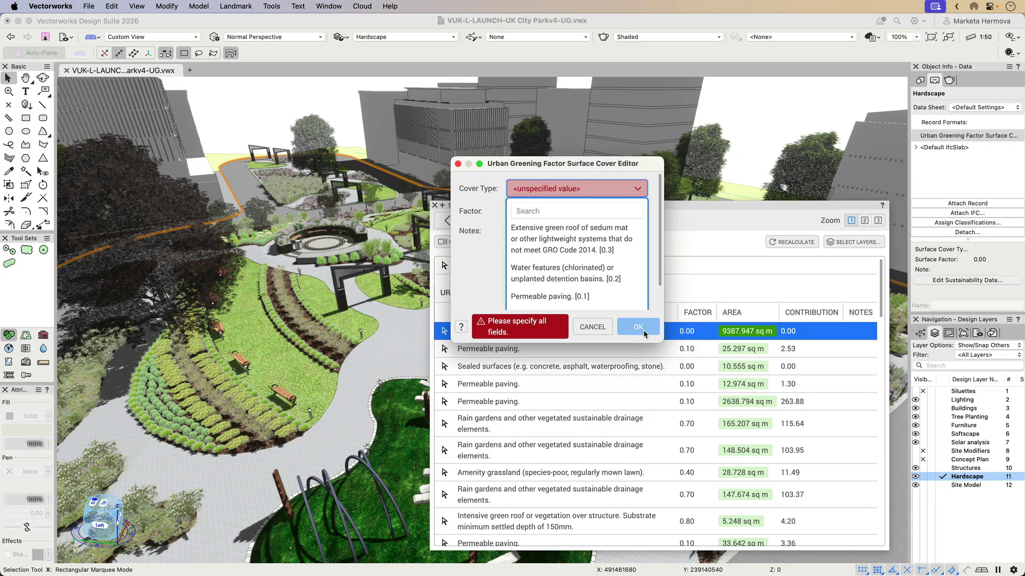
pyautogui.click(577, 296)
pyautogui.click(645, 329)
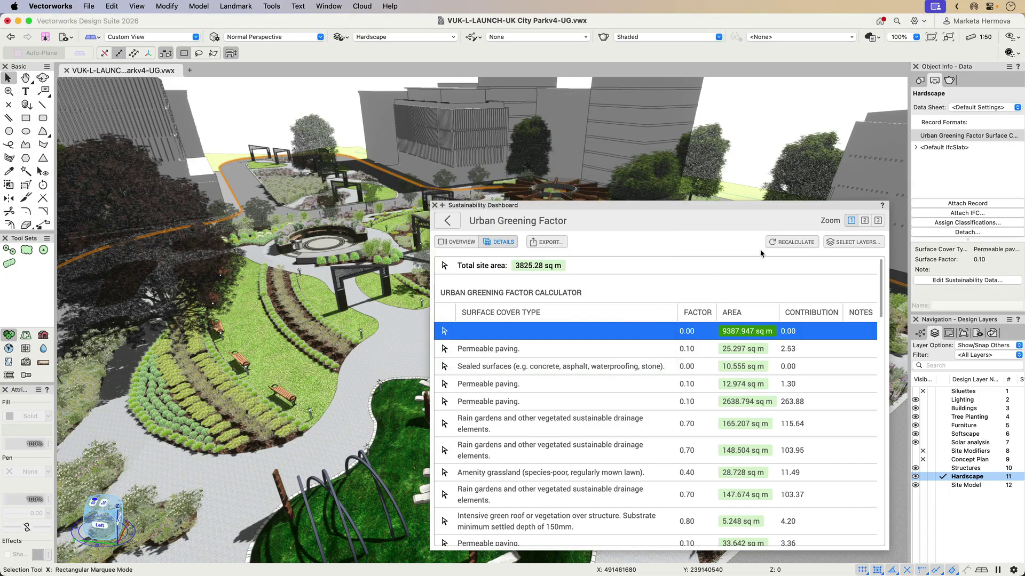
pyautogui.click(795, 242)
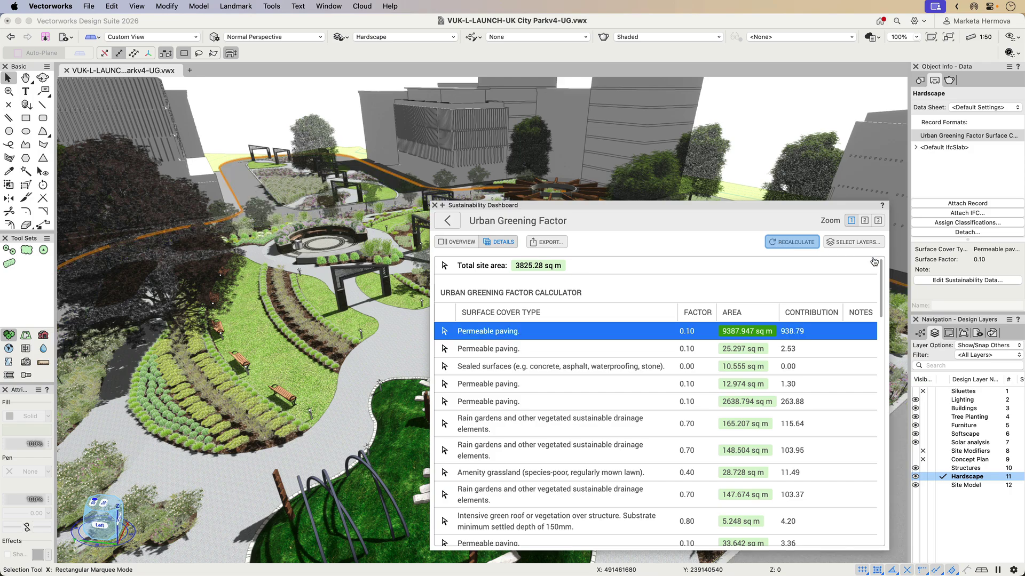
pyautogui.moveTo(881, 265); pyautogui.dragTo(875, 343)
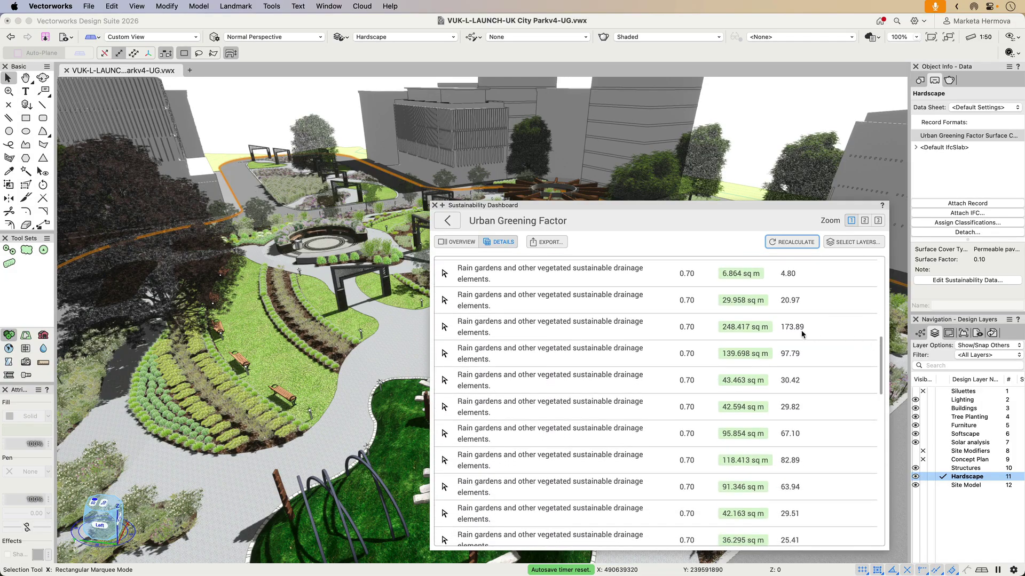
# Step: Reopen the Urban Greening Factor overview from Landmark > Sustainability Dashboard, showing factor 0.68
pyautogui.click(460, 243)
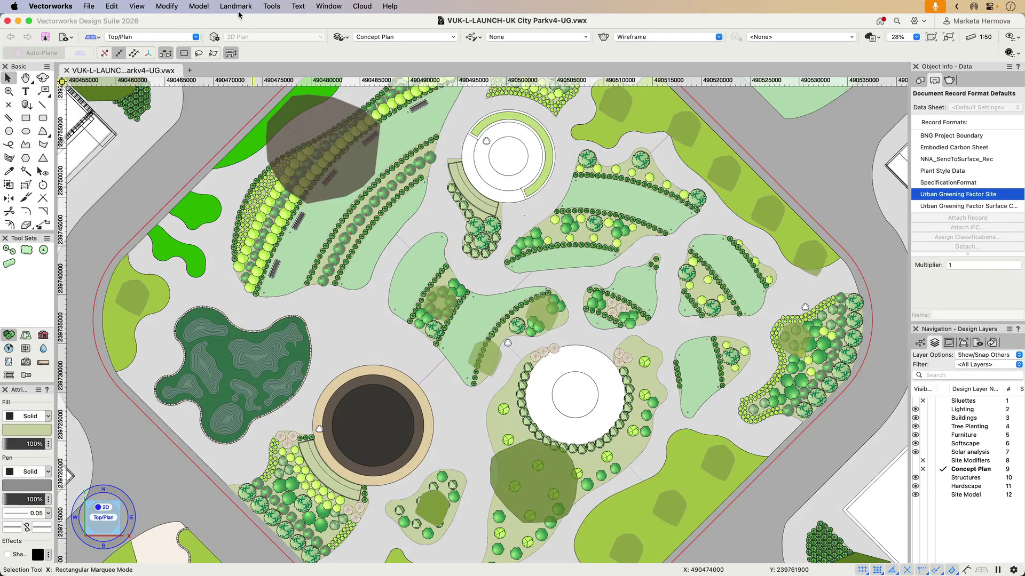
pyautogui.click(236, 7)
pyautogui.click(246, 23)
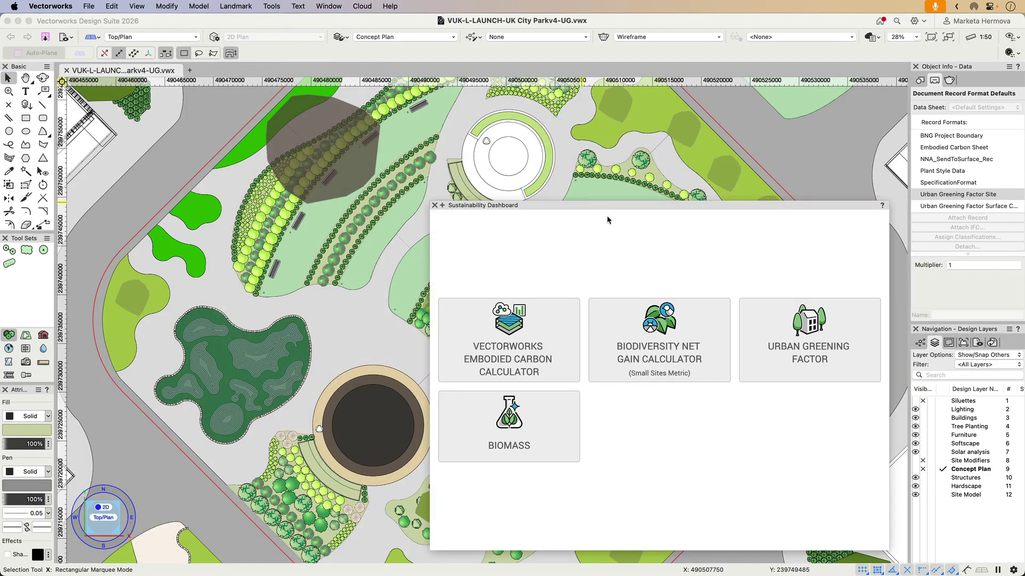
pyautogui.click(761, 307)
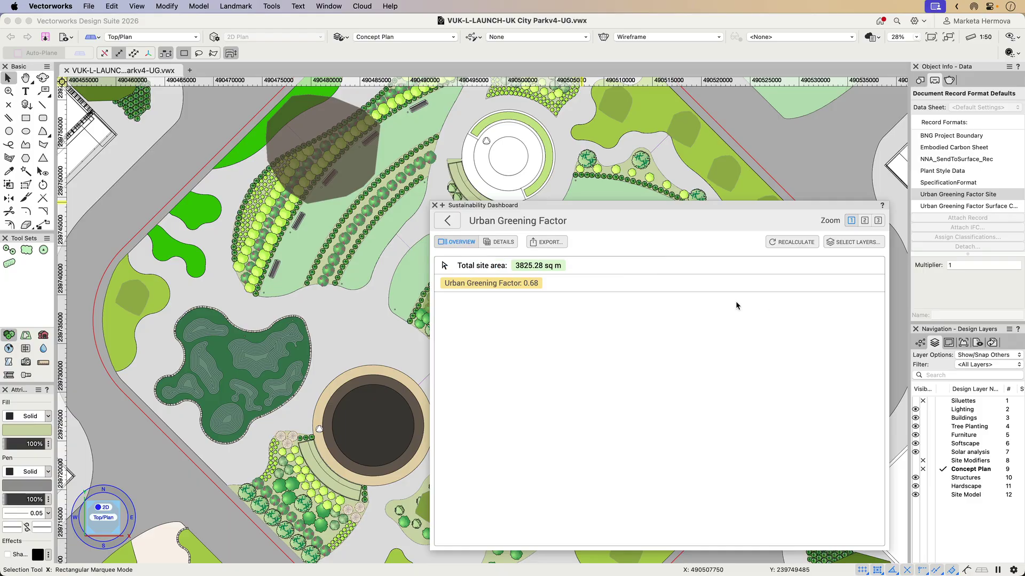
# Step: Recalculate the details table, then include sheet layer Sht-1 and exclude all design layers
pyautogui.click(499, 243)
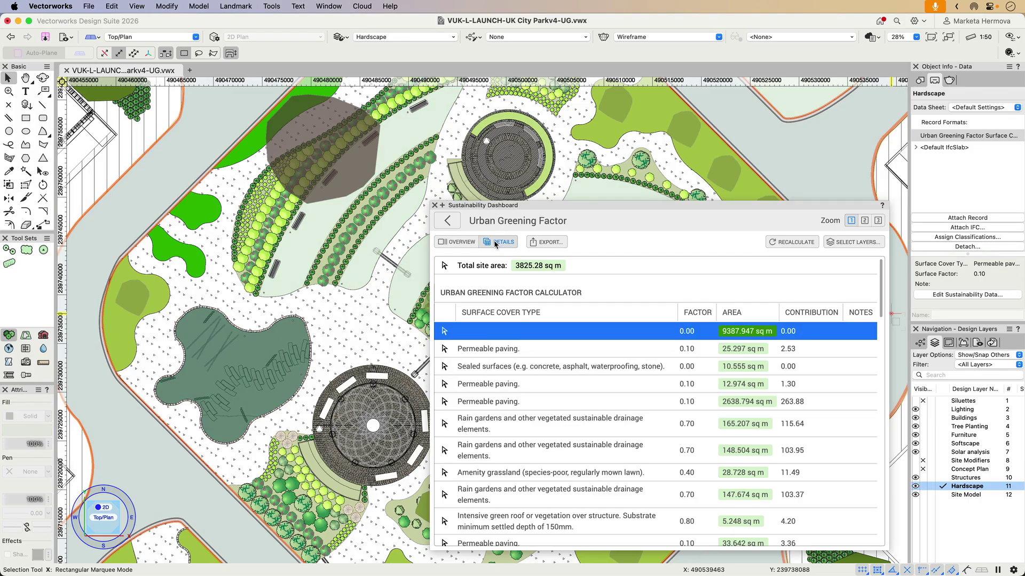
pyautogui.click(775, 244)
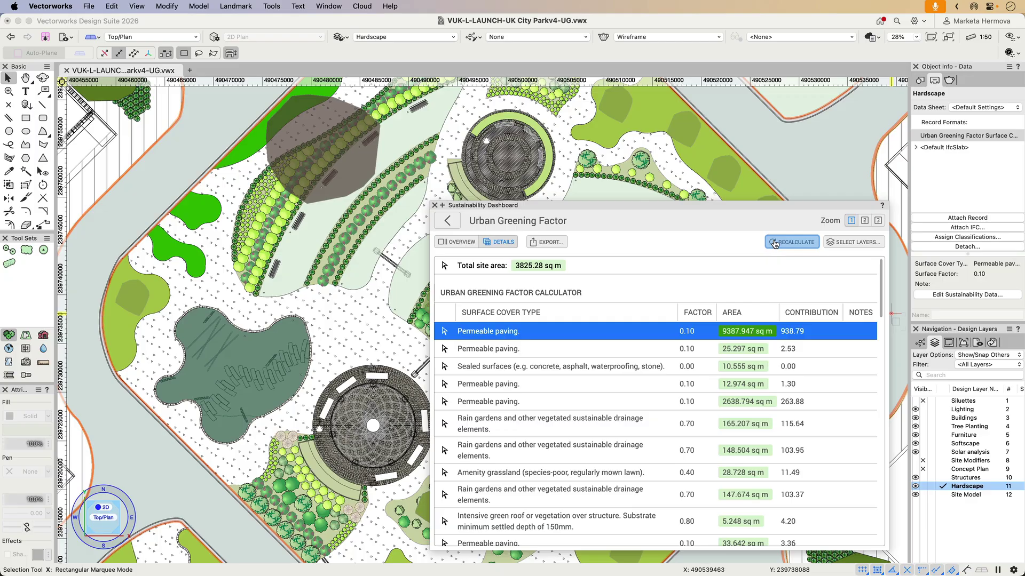
pyautogui.click(853, 243)
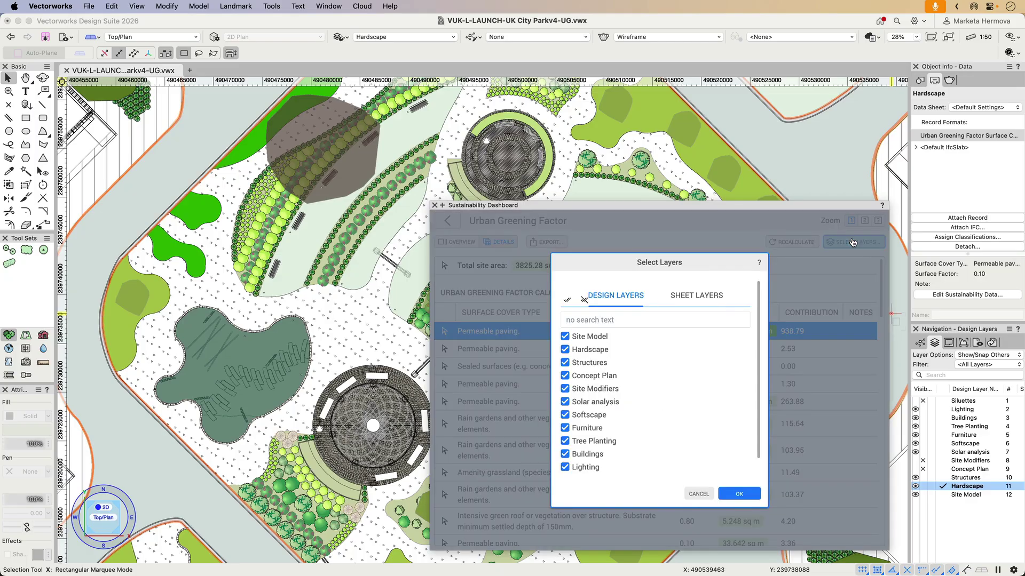
pyautogui.click(716, 295)
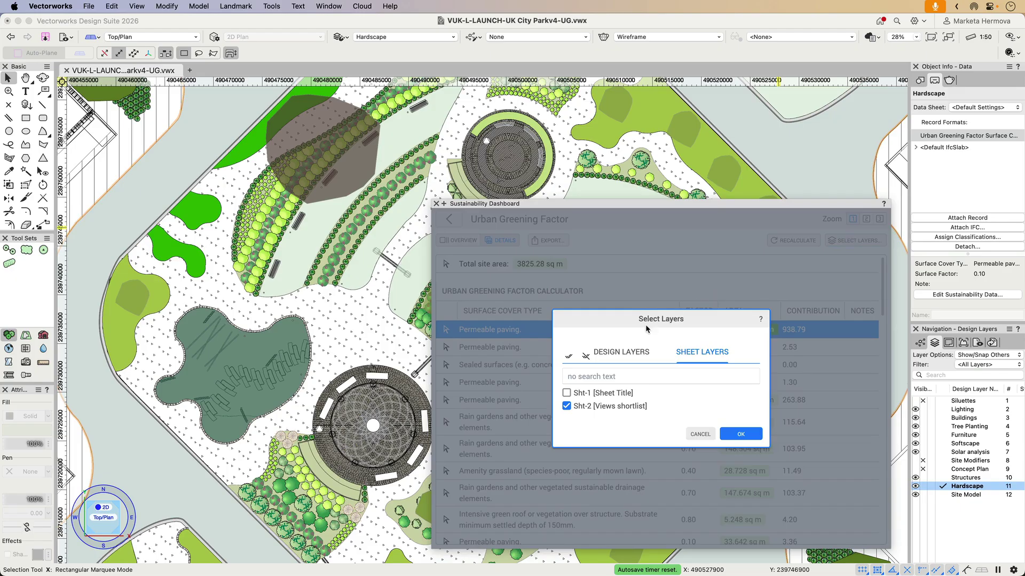
pyautogui.click(566, 394)
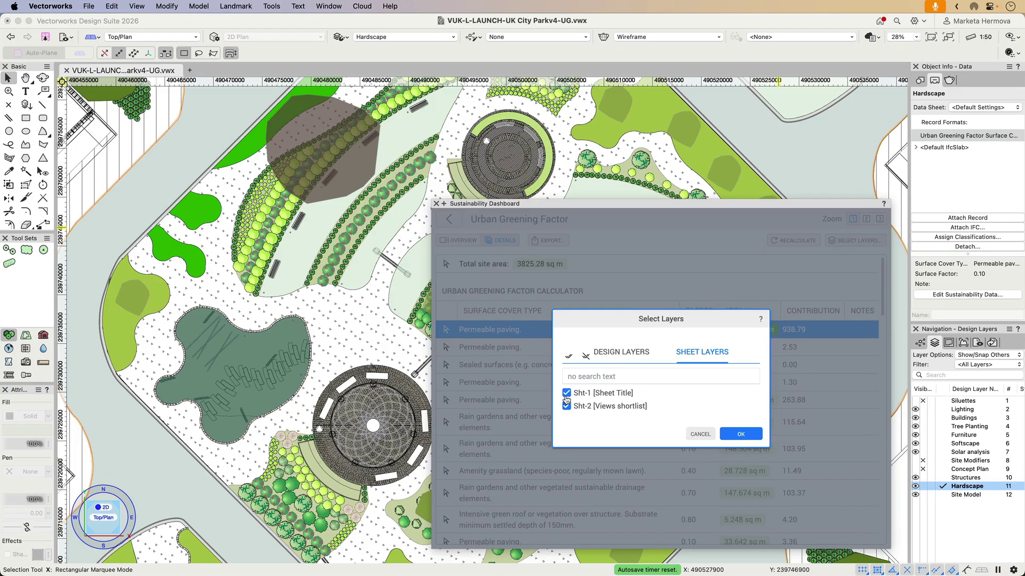
pyautogui.click(609, 352)
pyautogui.click(585, 297)
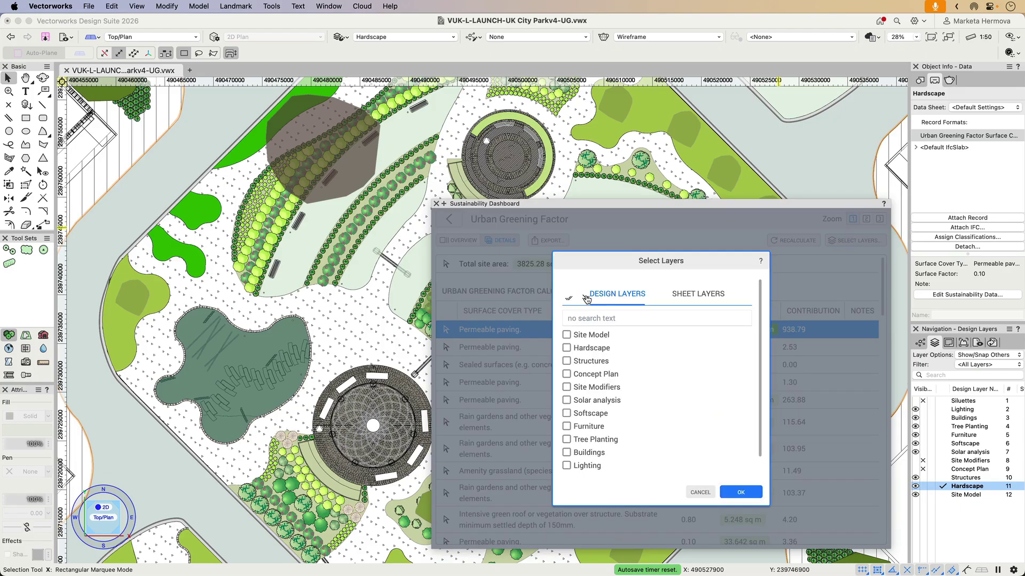
pyautogui.click(731, 493)
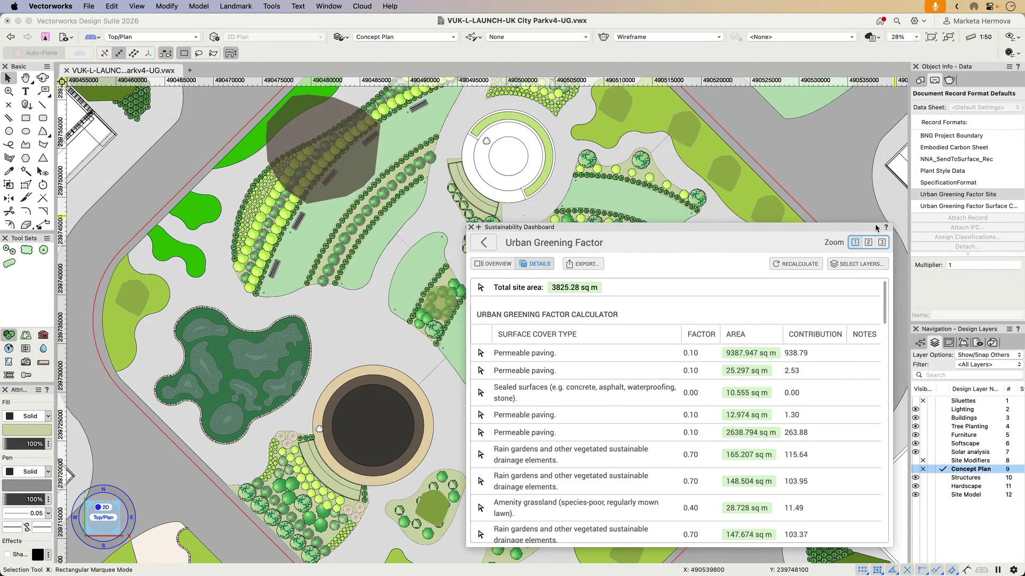
# Step: Move the Sustainability Dashboard to the top of the window and toggle its collapse
pyautogui.moveTo(886, 227); pyautogui.dragTo(809, 53)
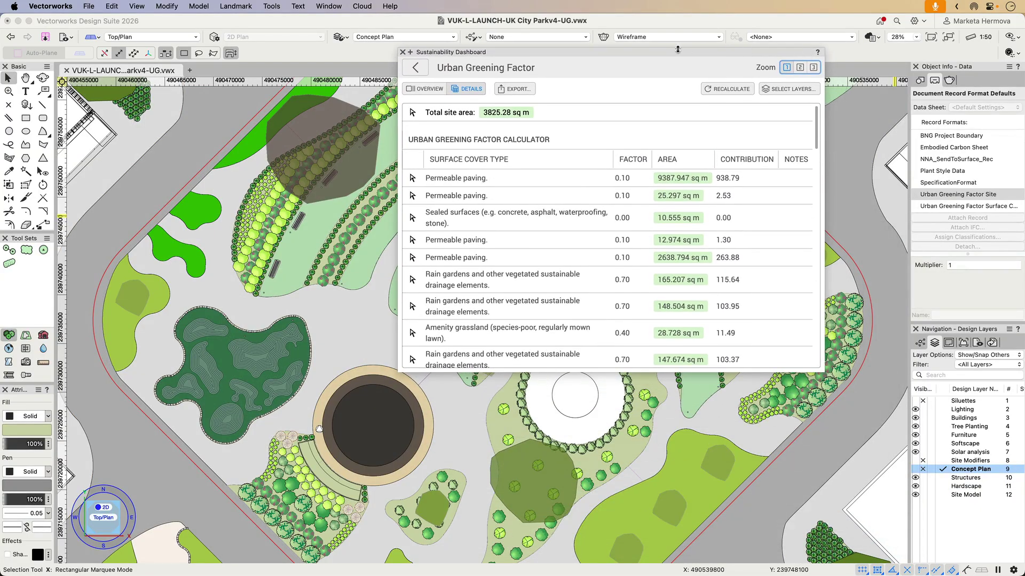
pyautogui.click(411, 53)
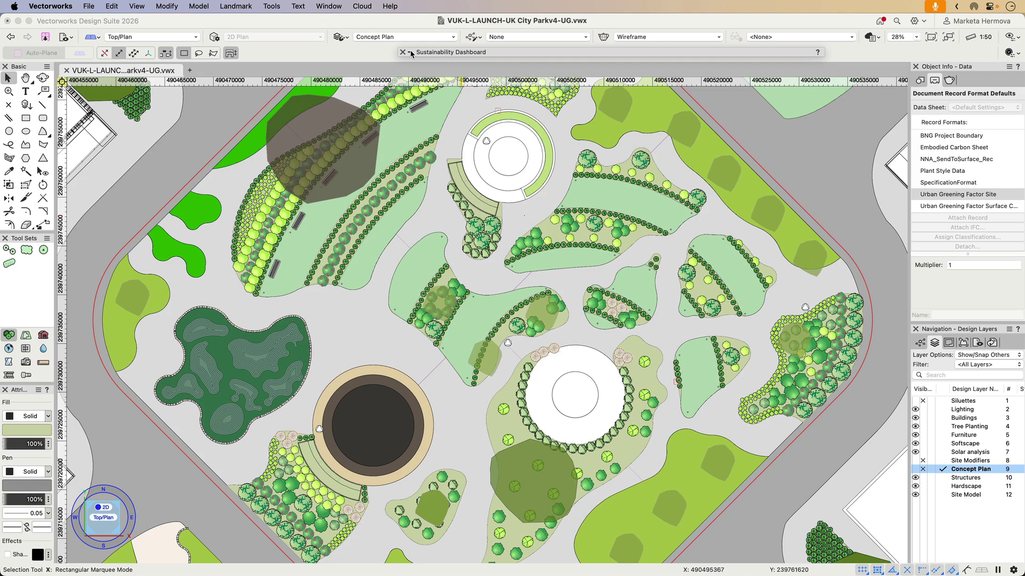
pyautogui.click(410, 53)
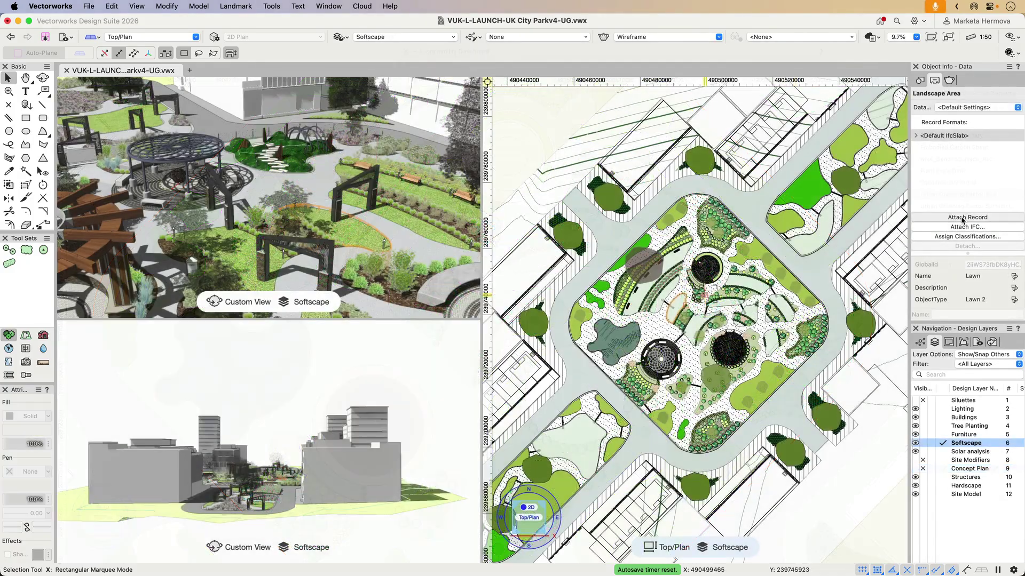
# Step: Attach the Urban Greening Factor surface cover record to the landscape area
pyautogui.click(963, 218)
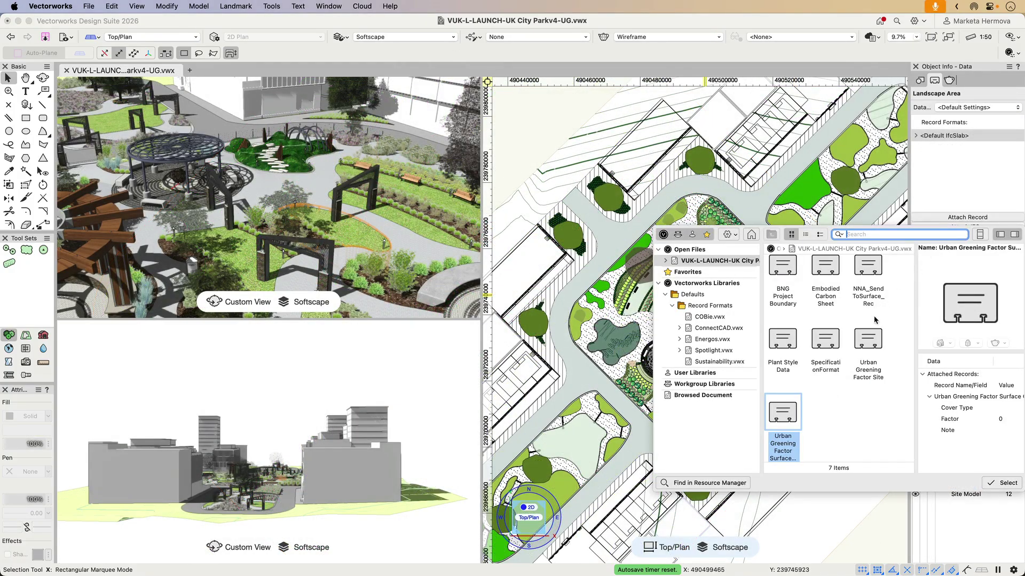
pyautogui.click(792, 433)
pyautogui.doubleClick(793, 433)
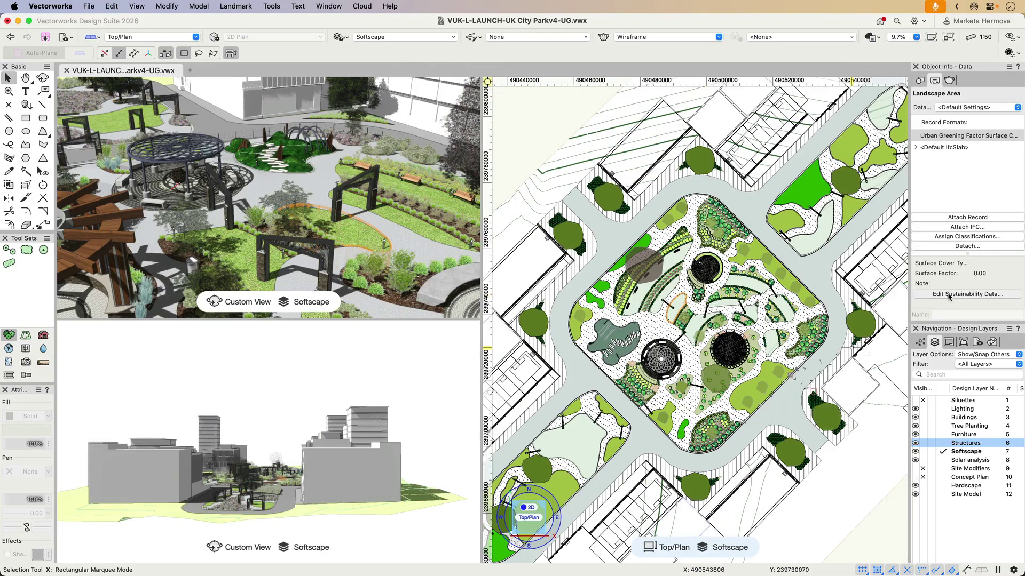
# Step: Set the landscape area's cover type to Semi-natural vegetation and edit its Lawn 2 style
pyautogui.click(949, 295)
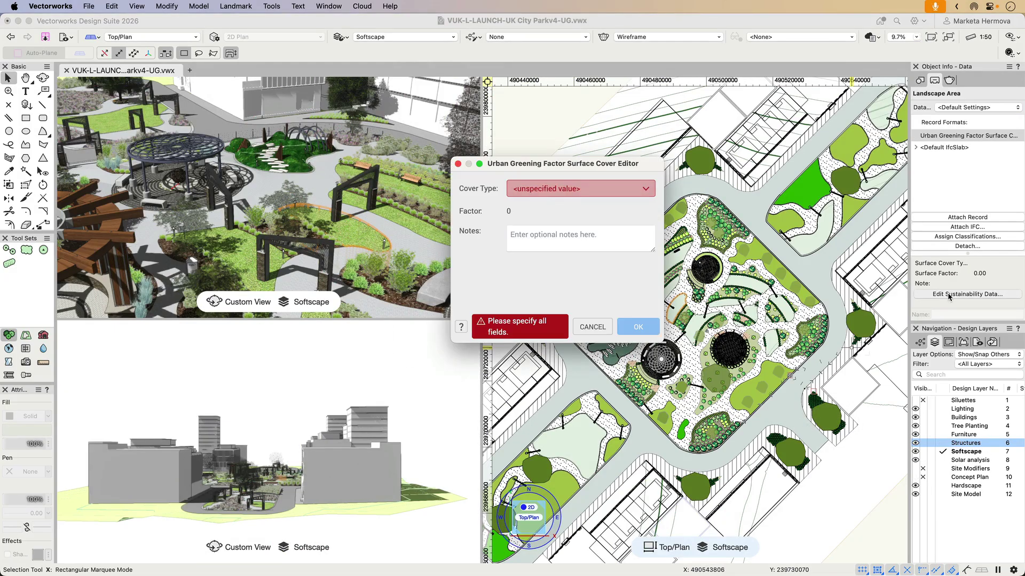
pyautogui.click(646, 190)
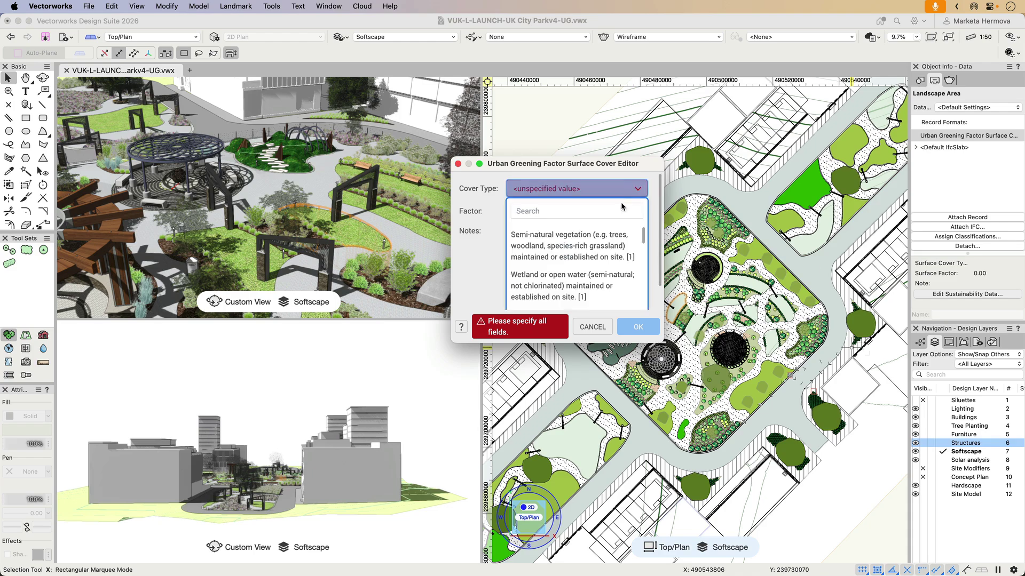
pyautogui.click(591, 243)
pyautogui.click(638, 330)
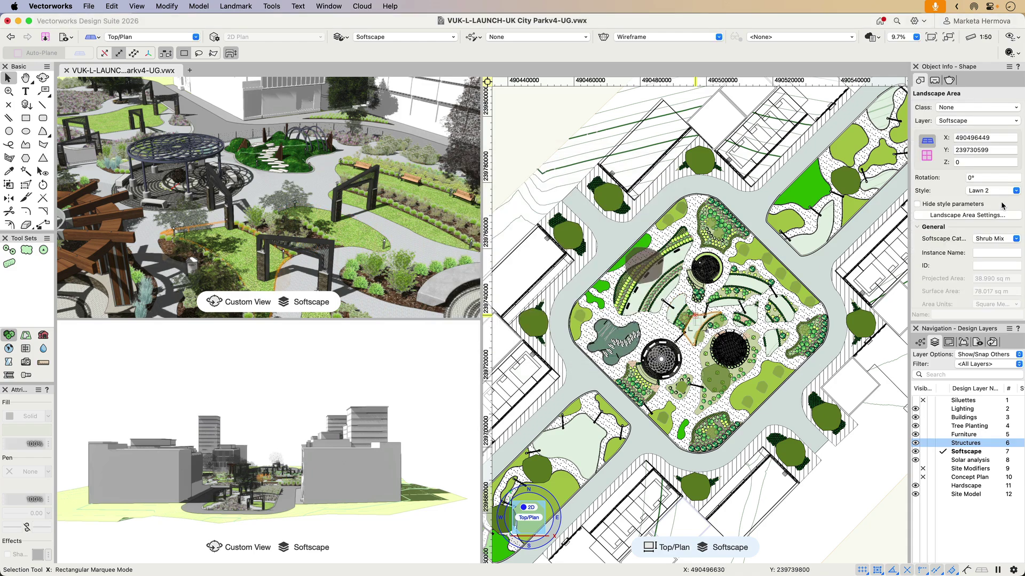
pyautogui.click(1016, 191)
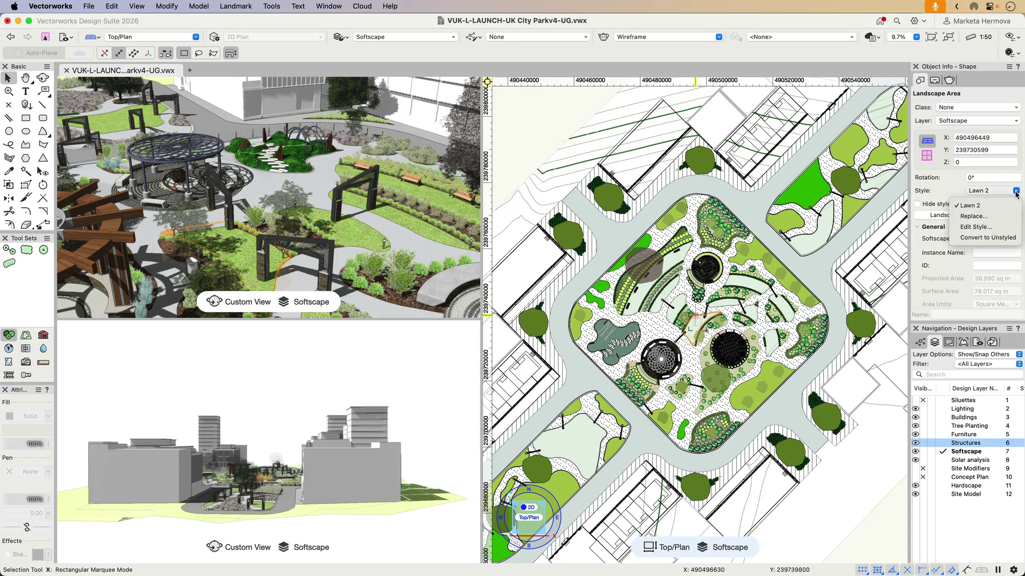
pyautogui.click(982, 227)
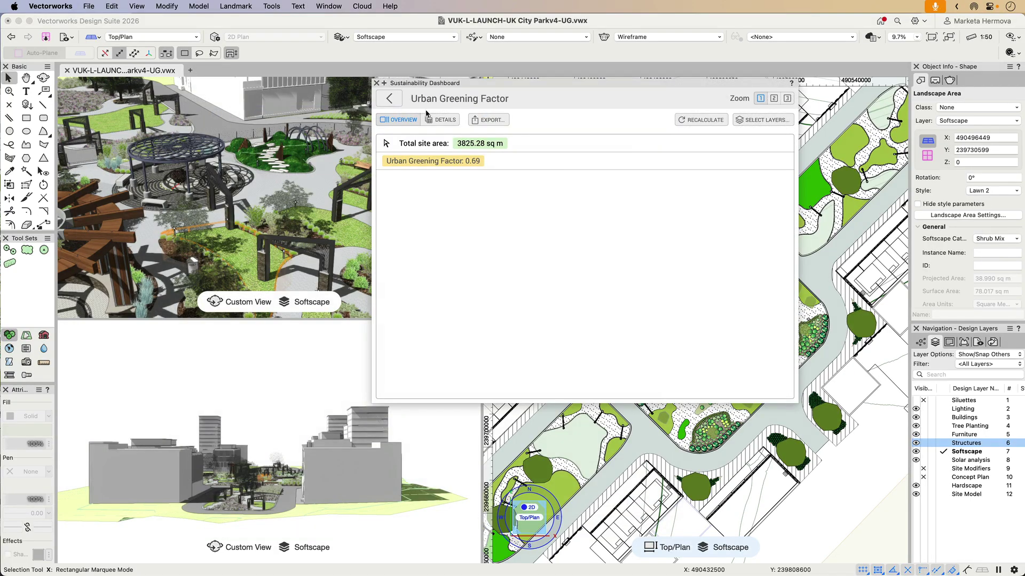
# Step: Show the detailed Urban Greening Factor calculator table in the dashboard
pyautogui.click(441, 120)
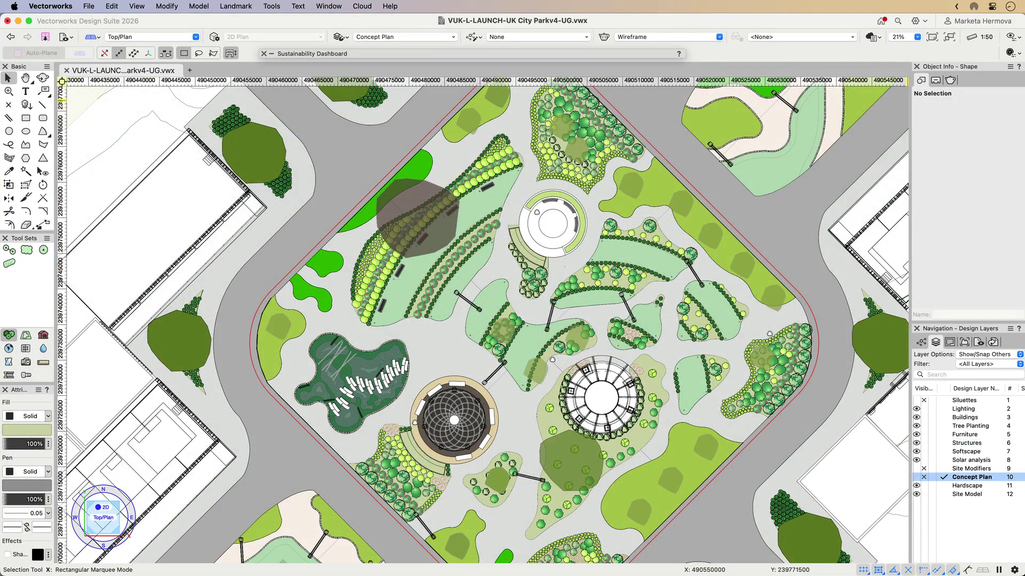
# Step: Attach the Urban Greening Factor Site record to the rounded site boundary
pyautogui.click(795, 287)
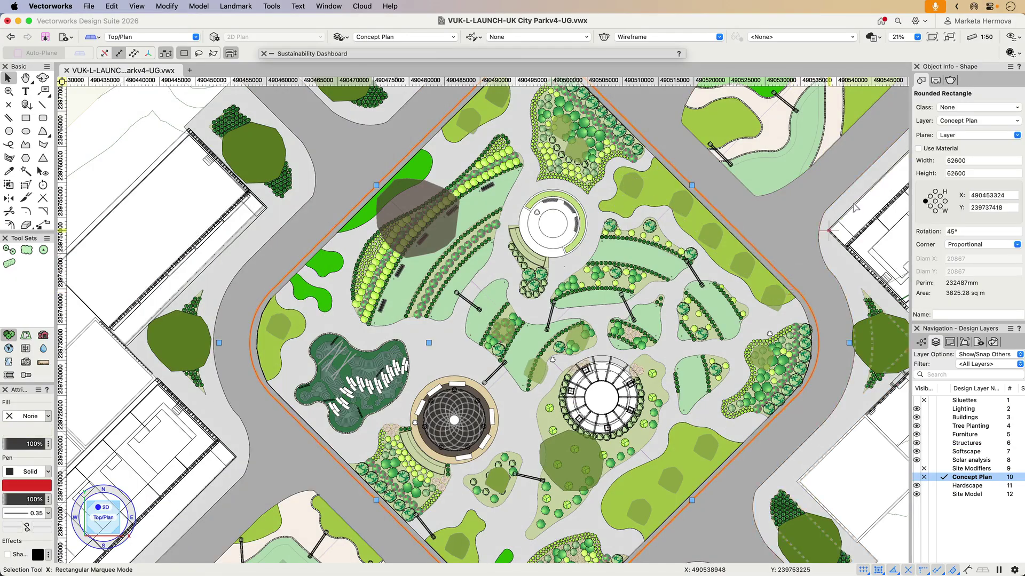
pyautogui.click(935, 81)
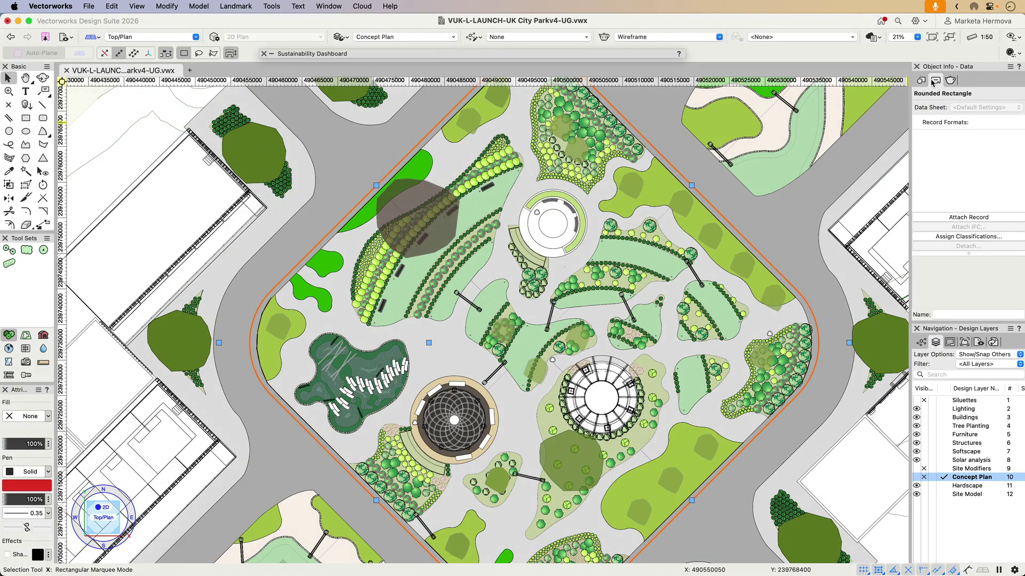
pyautogui.click(1004, 218)
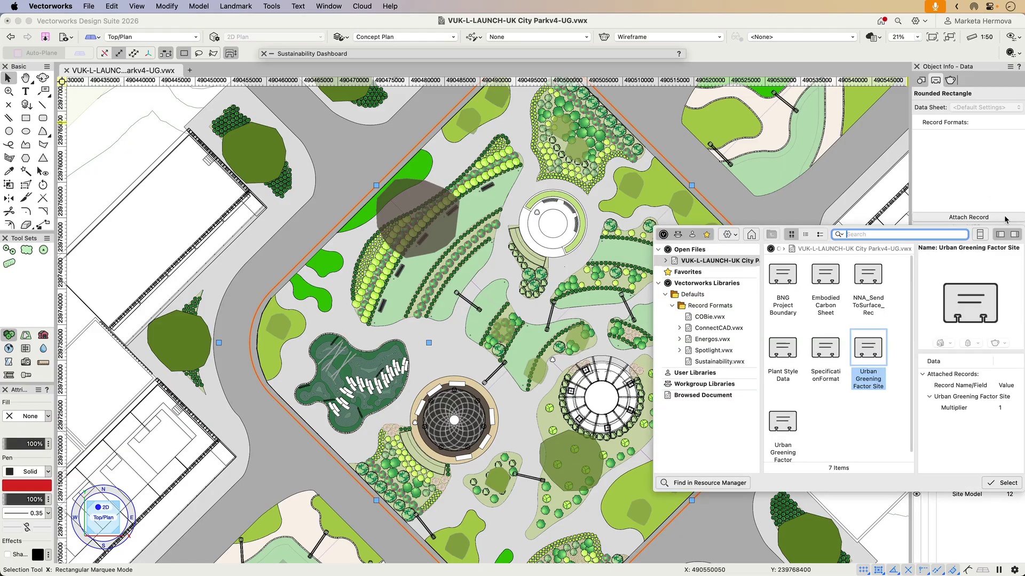
pyautogui.click(875, 356)
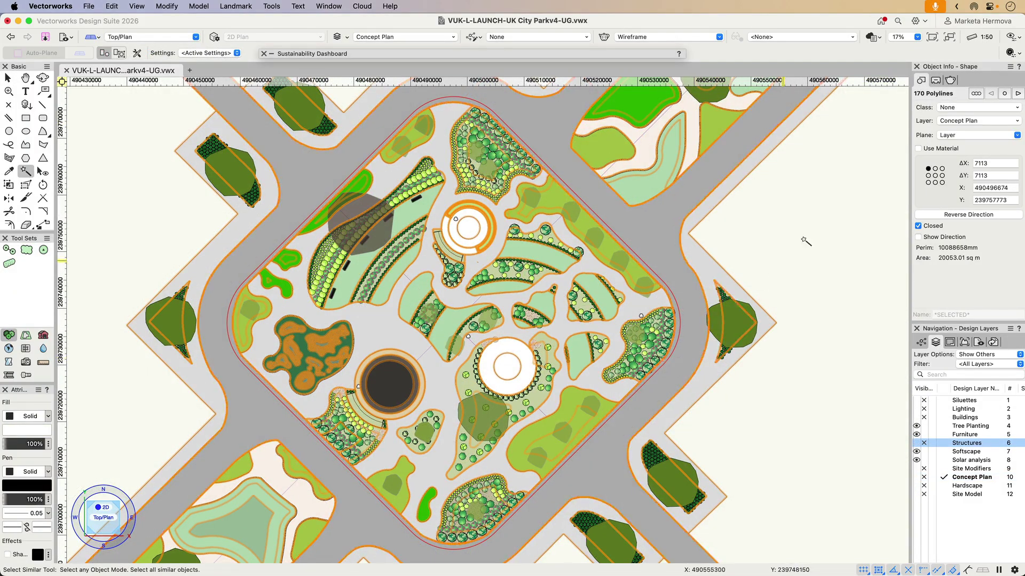
# Step: Attach the Urban Greening Factor surface record to the 170 selected polylines
pyautogui.click(934, 83)
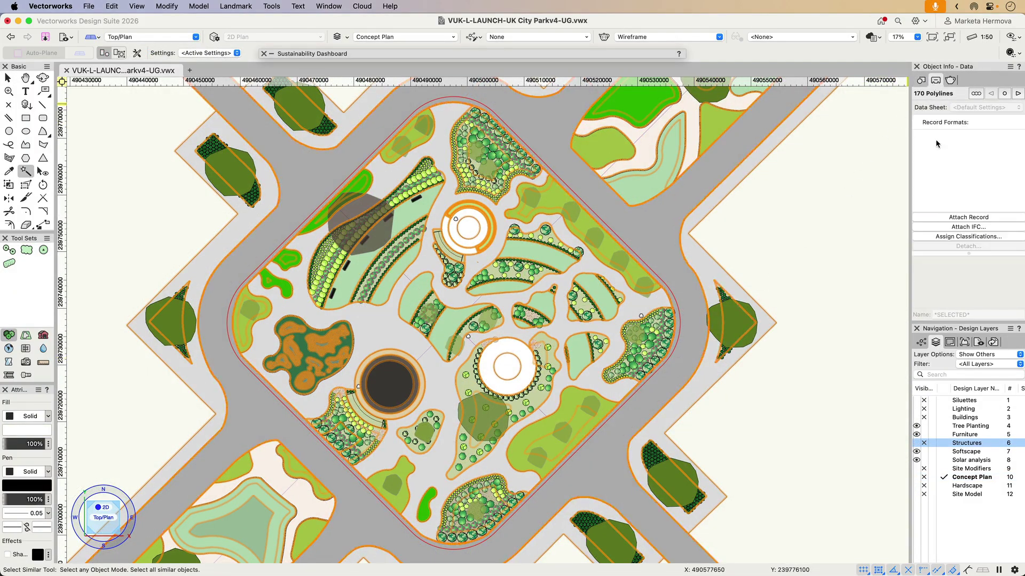
pyautogui.click(955, 218)
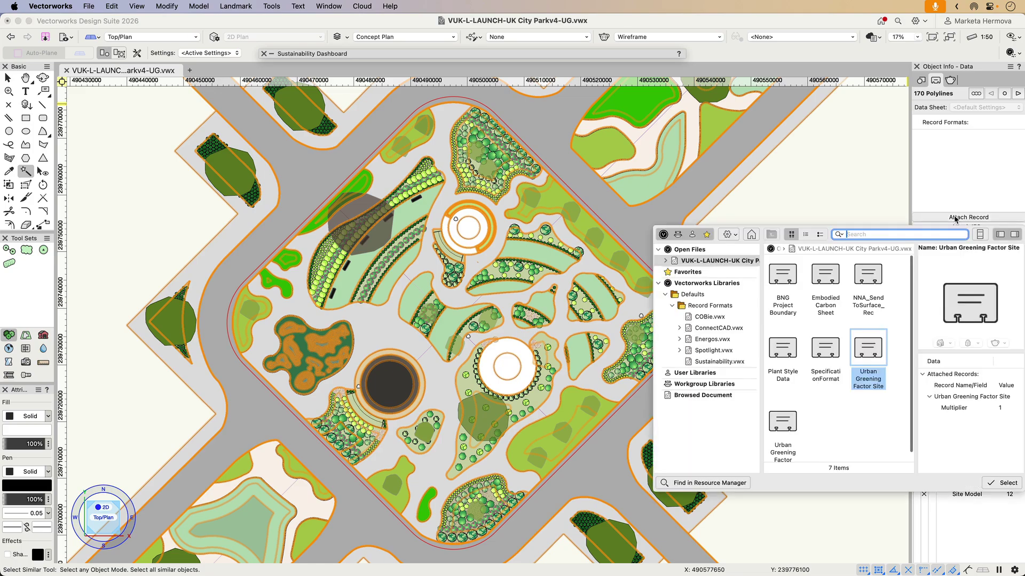
pyautogui.click(791, 426)
pyautogui.doubleClick(791, 426)
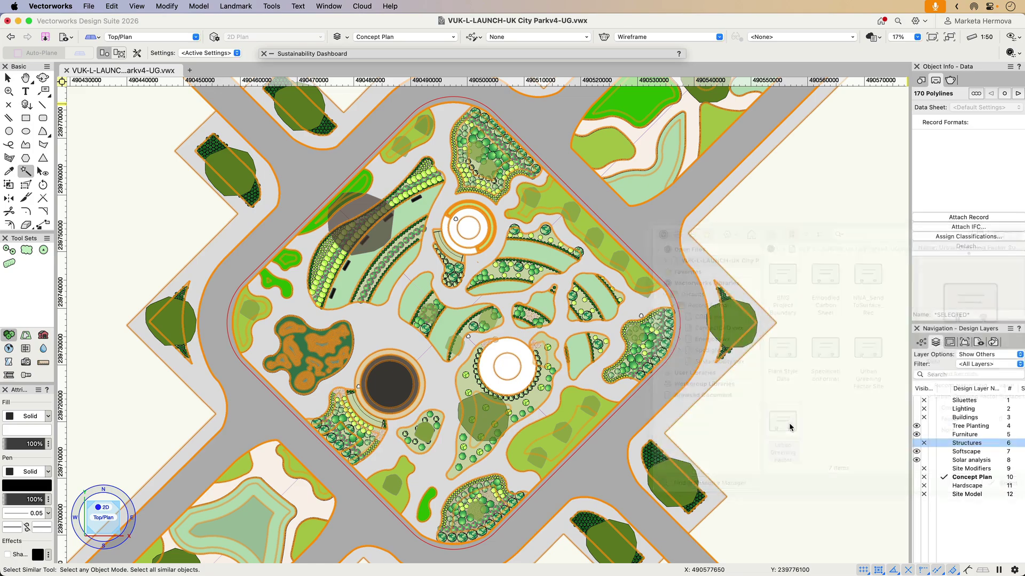
# Step: Give a single park polyline Permeable paving cover (0.1) and expand the dashboard's details table
pyautogui.press('x')
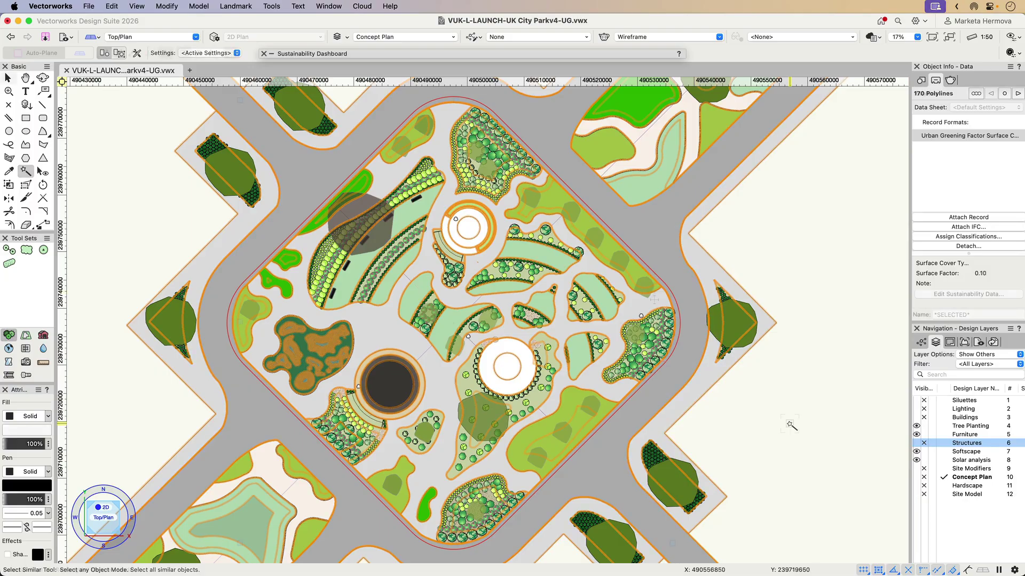
pyautogui.click(790, 424)
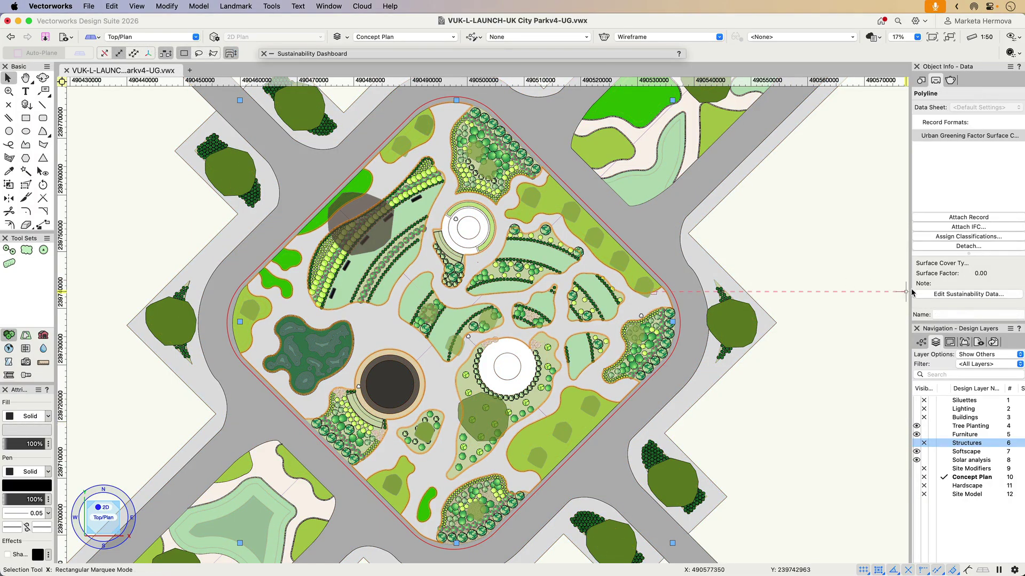
pyautogui.click(929, 294)
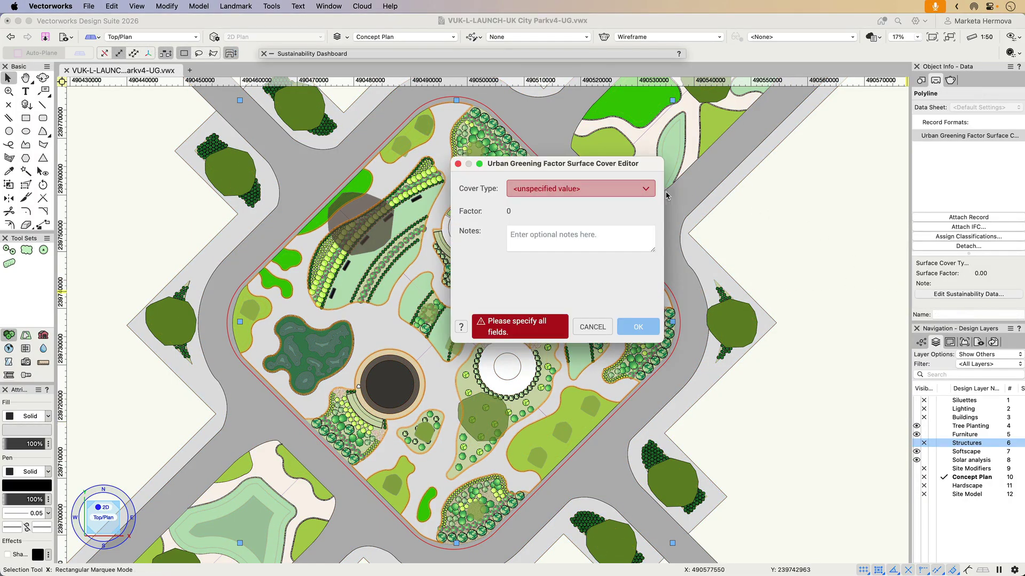
pyautogui.click(638, 189)
pyautogui.moveTo(643, 236); pyautogui.dragTo(647, 327)
pyautogui.click(602, 297)
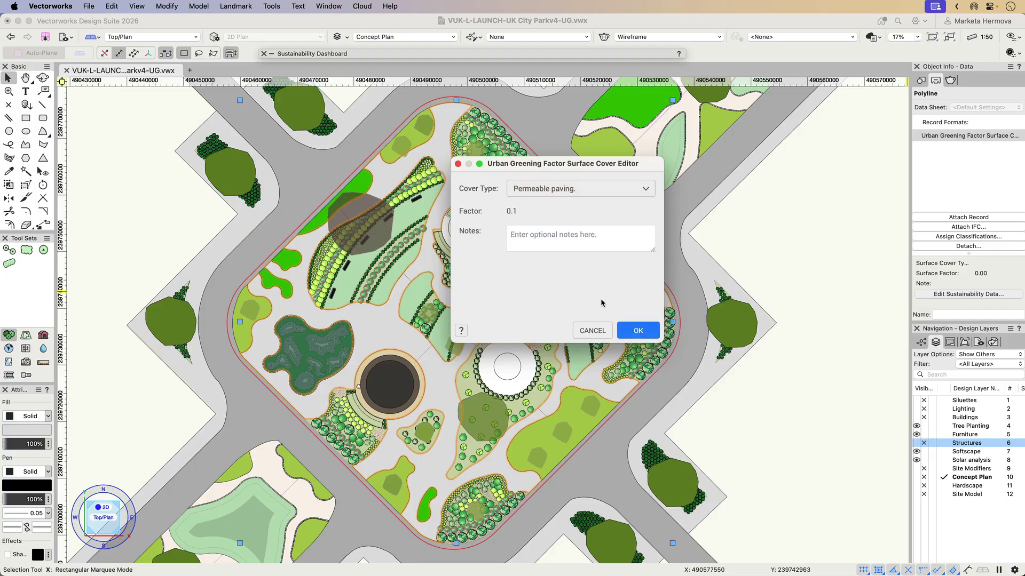
pyautogui.click(636, 328)
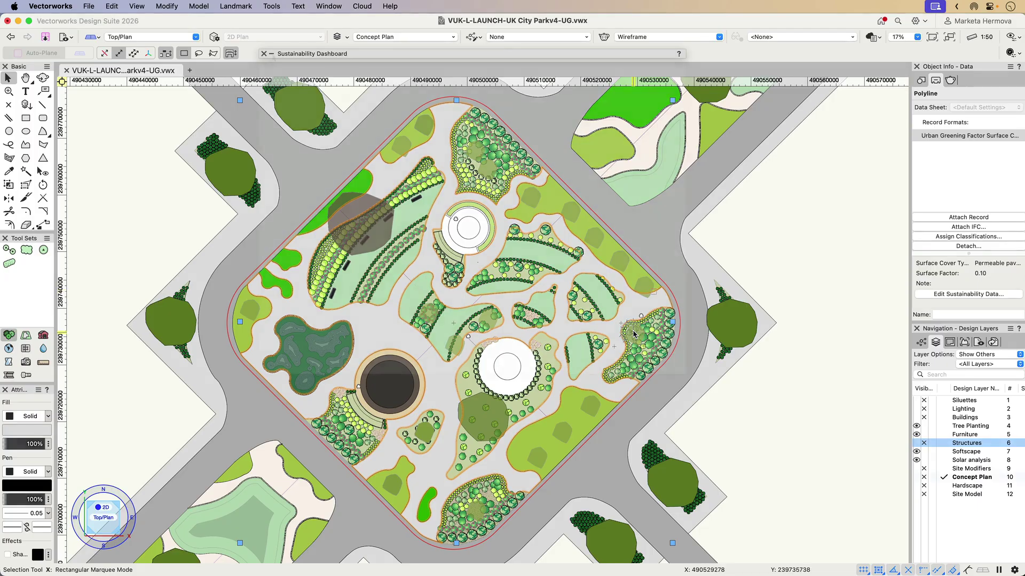
pyautogui.click(271, 54)
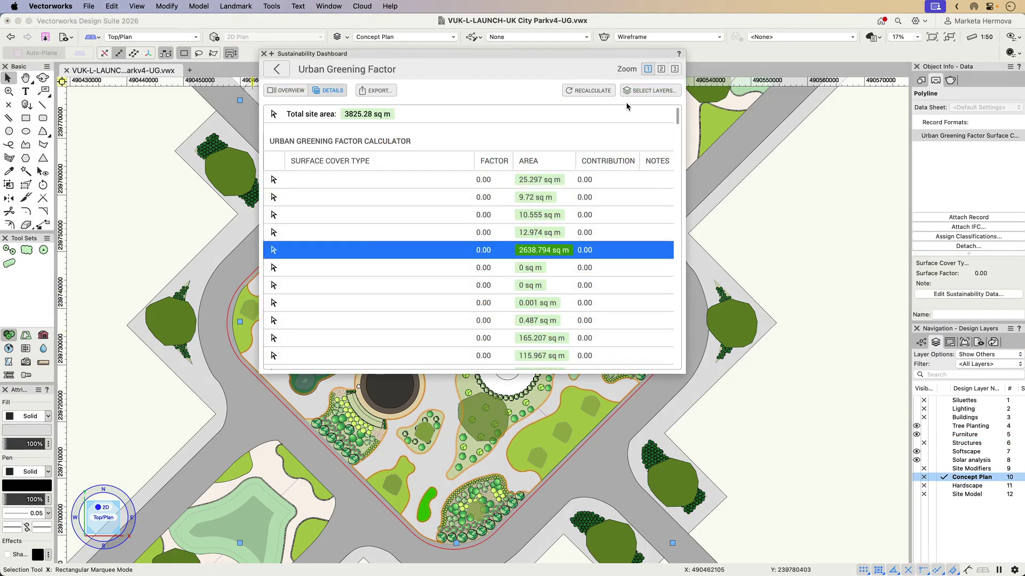
# Step: Select the shape behind the Permeable paving row and set its cover to Semi-natural vegetation
pyautogui.moveTo(674, 114); pyautogui.dragTo(674, 151)
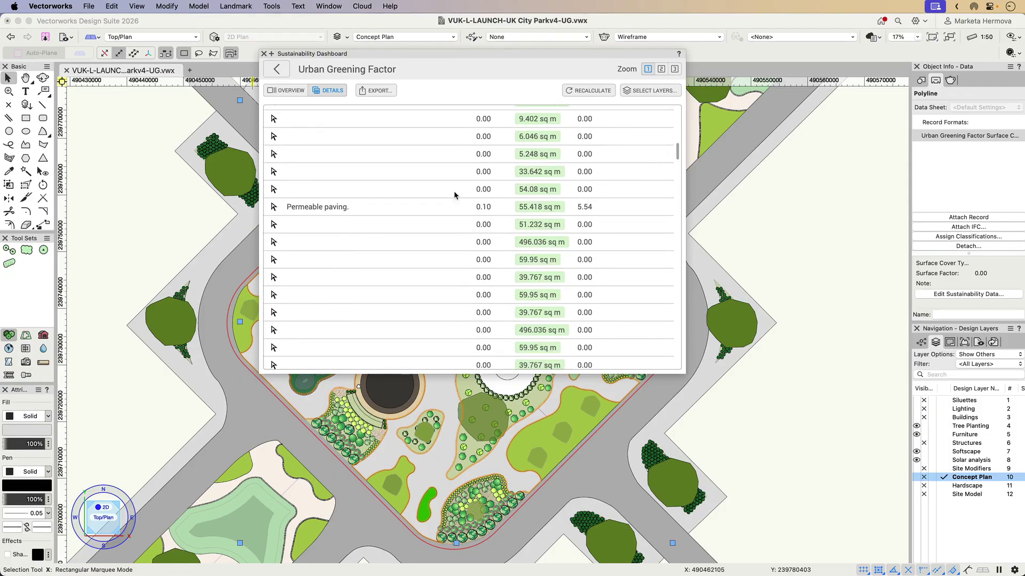
pyautogui.click(277, 211)
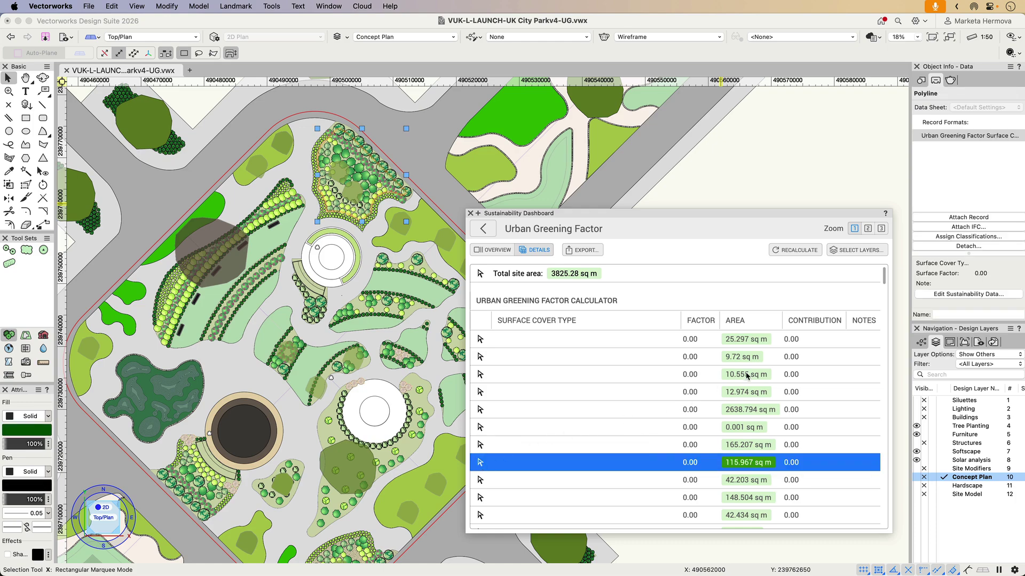
pyautogui.click(929, 296)
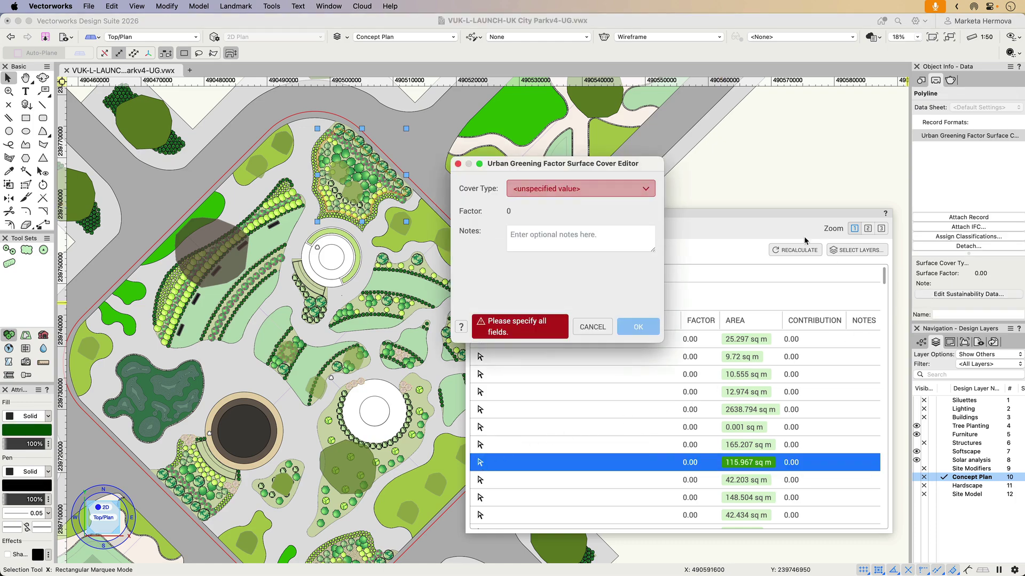
pyautogui.click(650, 188)
pyautogui.click(597, 239)
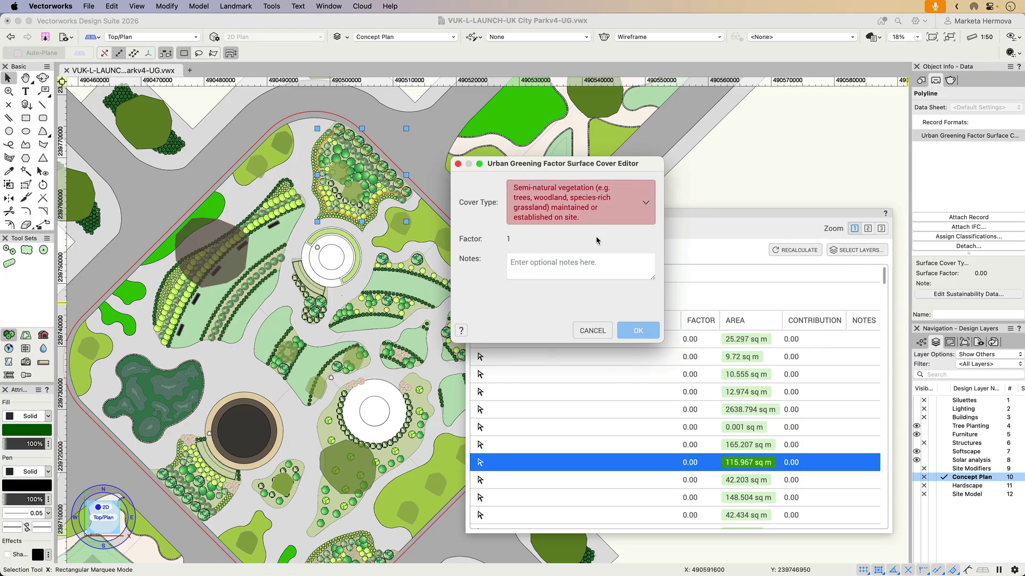
pyautogui.click(647, 332)
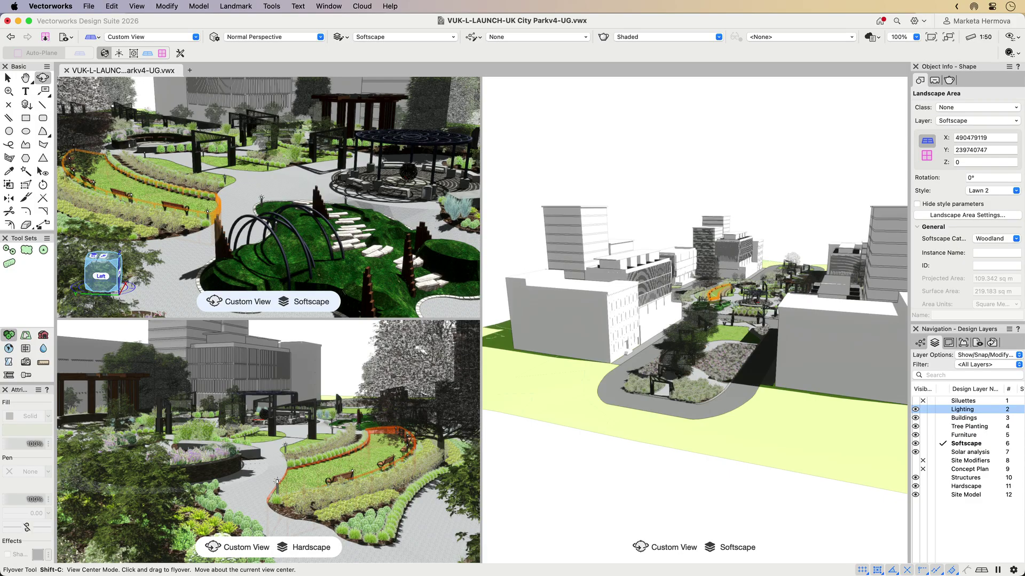
# Step: Add the Urban Greening Factor Surface Cover framework to the Lawn 2 landscape style
pyautogui.click(992, 190)
pyautogui.click(974, 231)
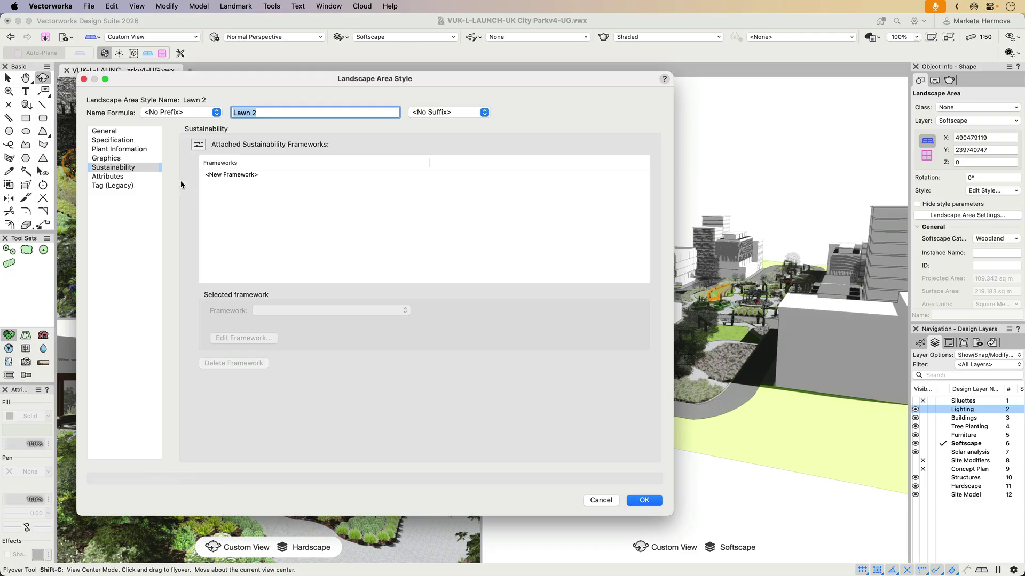
pyautogui.click(231, 175)
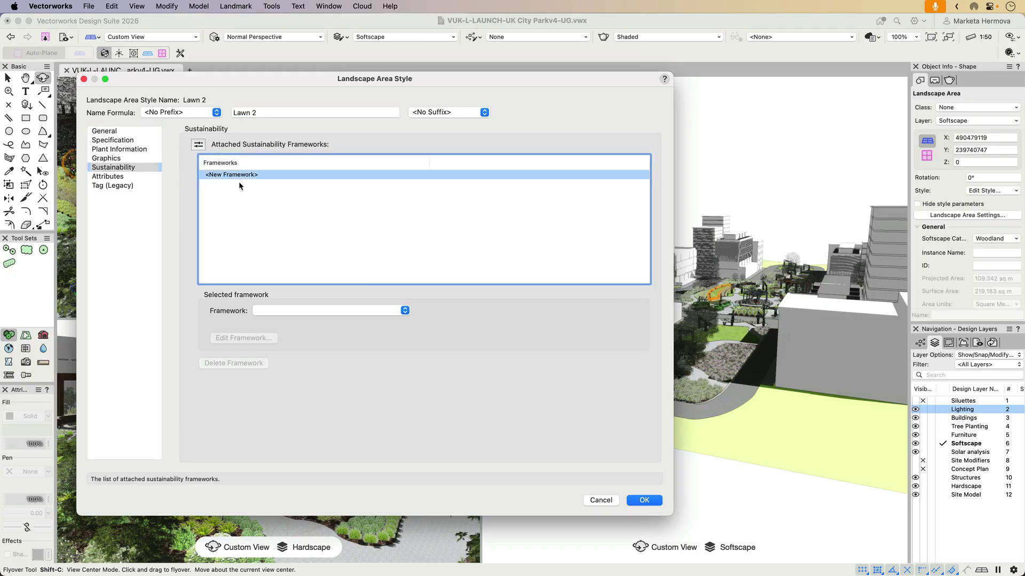
pyautogui.click(326, 310)
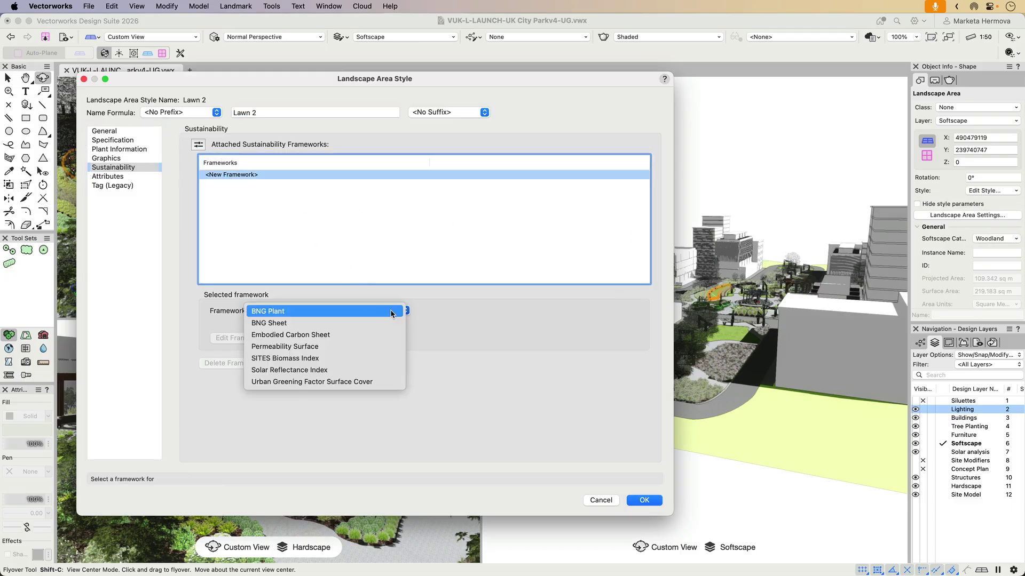
pyautogui.click(314, 382)
# Step: Set the framework's cover type to Amenity grassland and save the Lawn 2 style
pyautogui.click(255, 338)
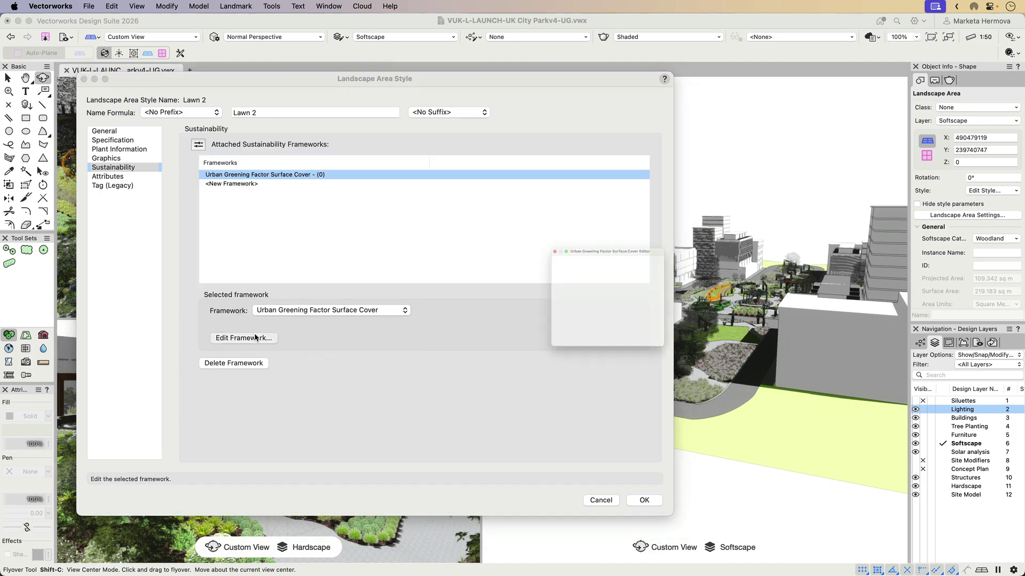
pyautogui.click(616, 189)
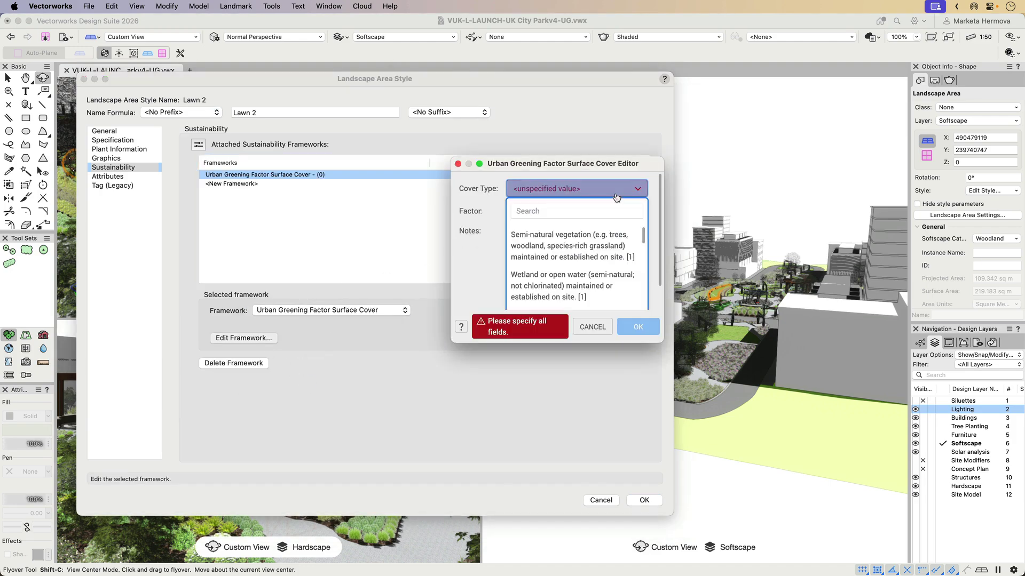
pyautogui.moveTo(643, 235); pyautogui.dragTo(644, 299)
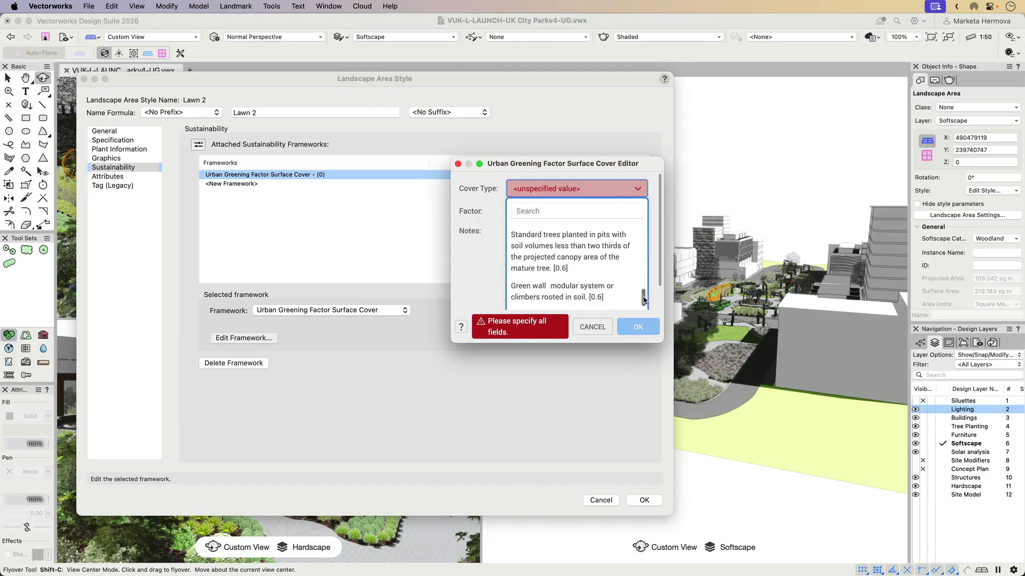
pyautogui.scroll(-3, 644, 299)
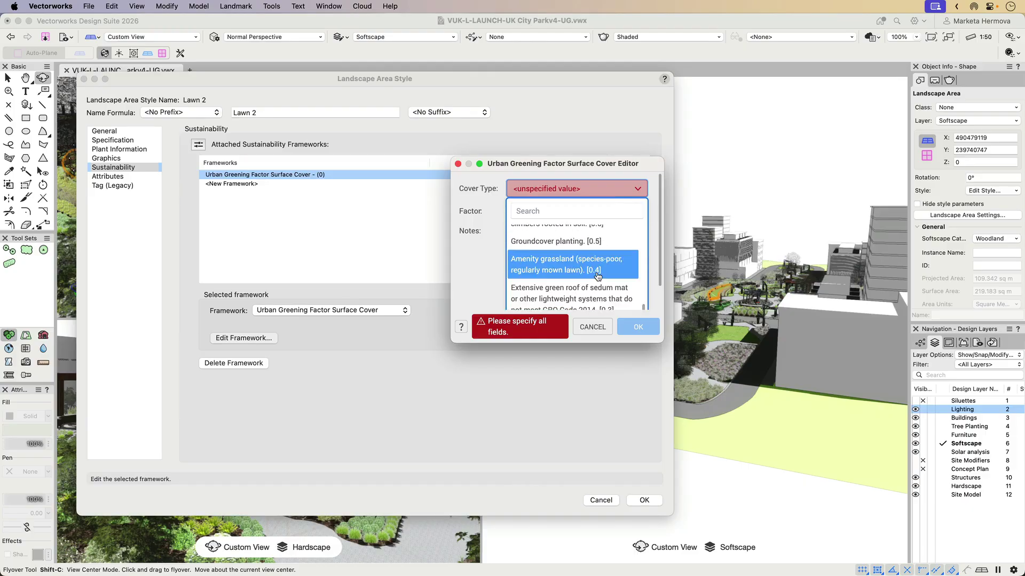
pyautogui.click(597, 273)
pyautogui.click(643, 328)
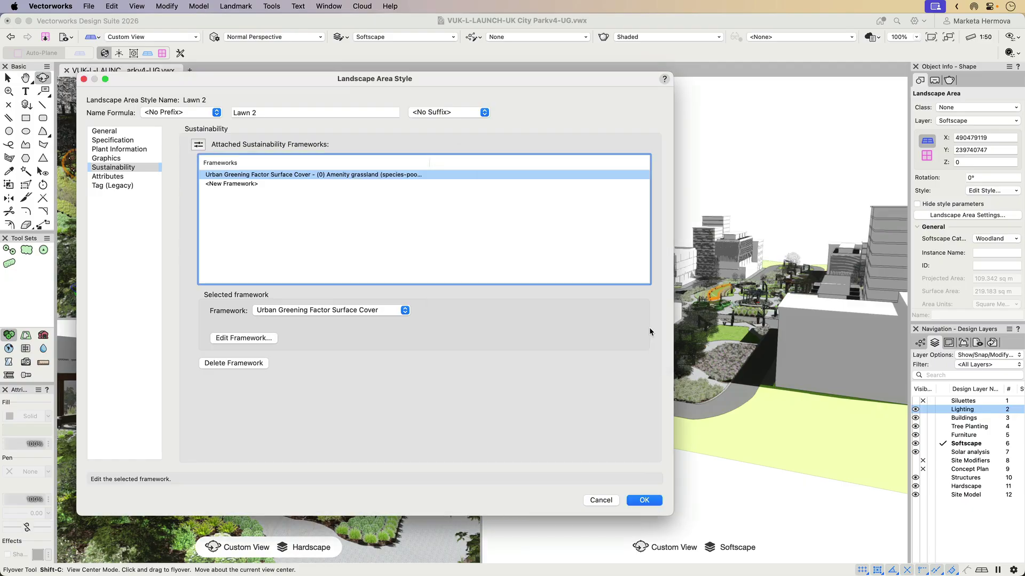
pyautogui.click(644, 500)
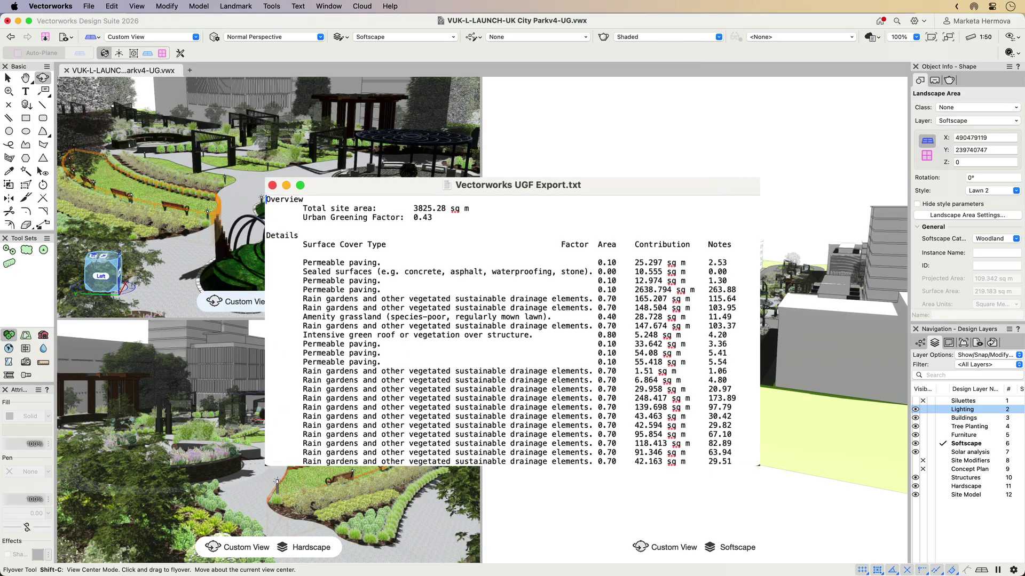
# Step: Close the exported UGF text file and scroll the Urban Greening Factor table
pyautogui.press('super+w')
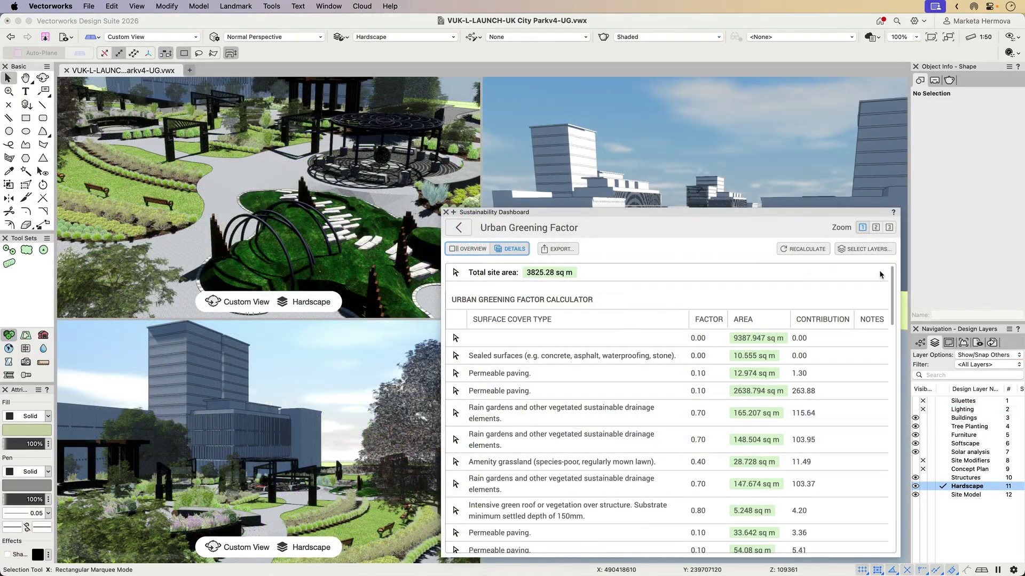
pyautogui.scroll(-2, 893, 279)
pyautogui.scroll(-5, 893, 280)
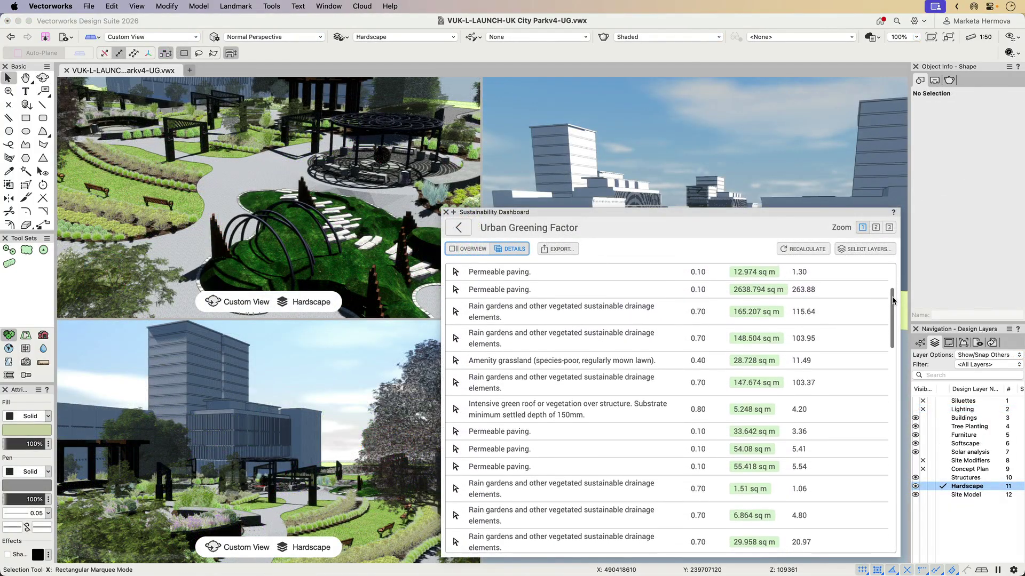
pyautogui.scroll(5, 892, 303)
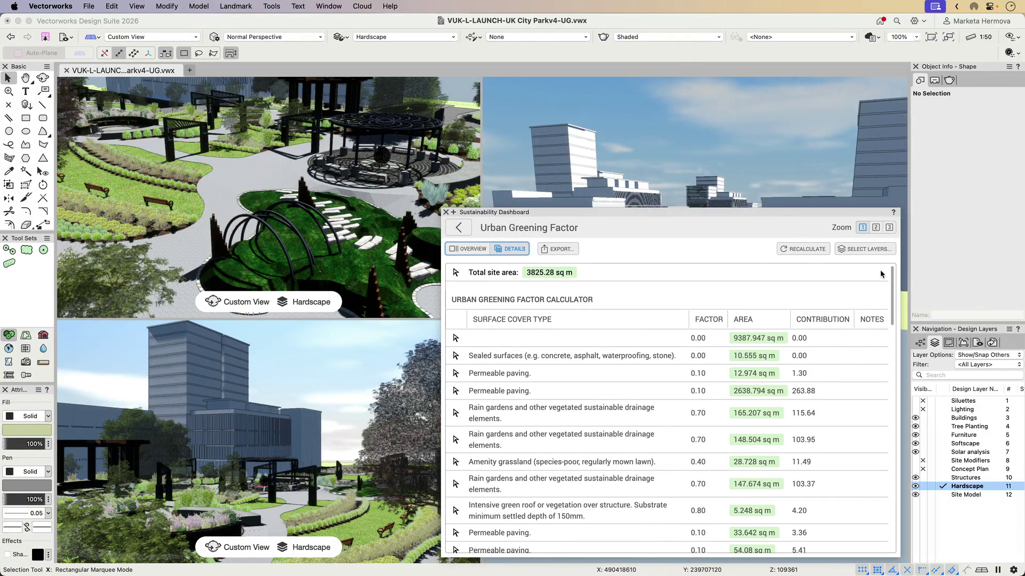
# Step: Select the 9387.947 sq m hardscape lacking a surface cover type and check its Style
pyautogui.click(455, 340)
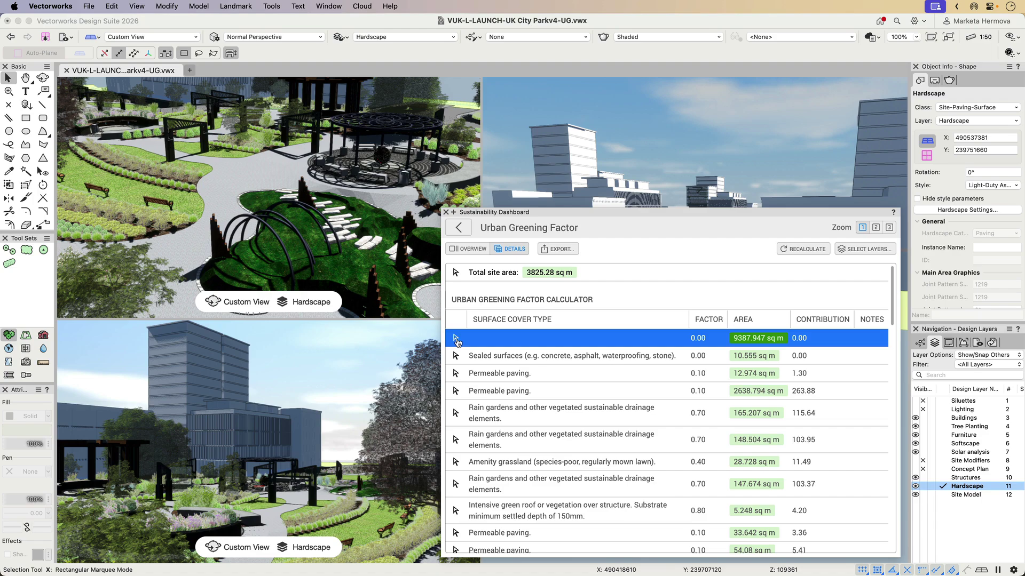
pyautogui.click(990, 192)
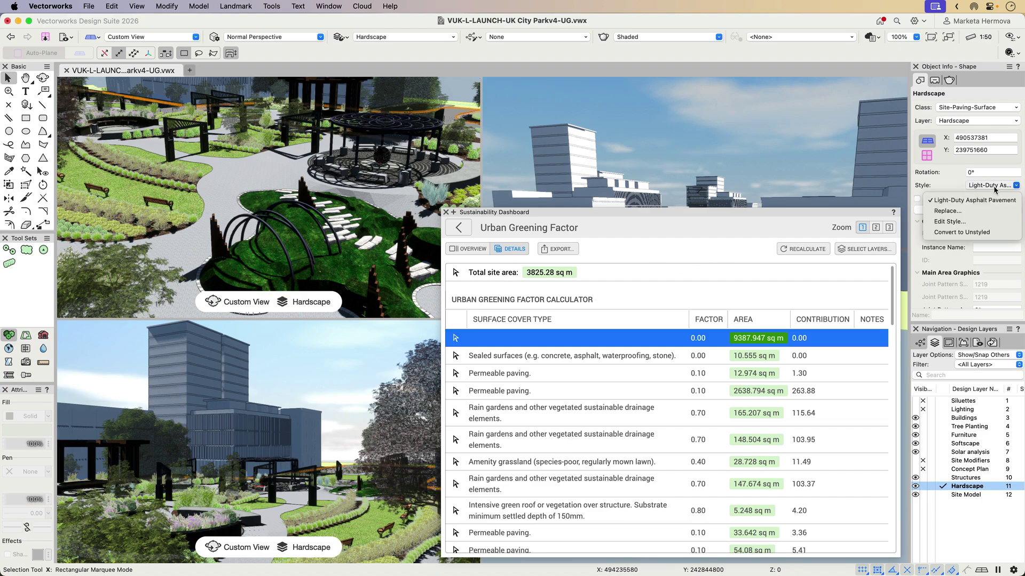
pyautogui.click(944, 221)
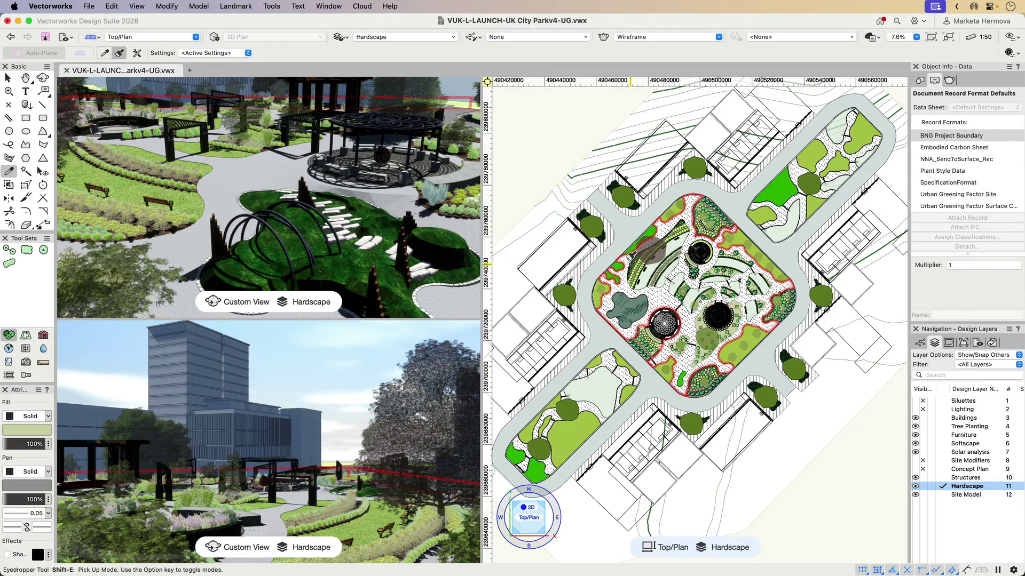
# Step: Pick up a permeable paving hardscape's attributes and record data with the Eyedropper
pyautogui.click(633, 254)
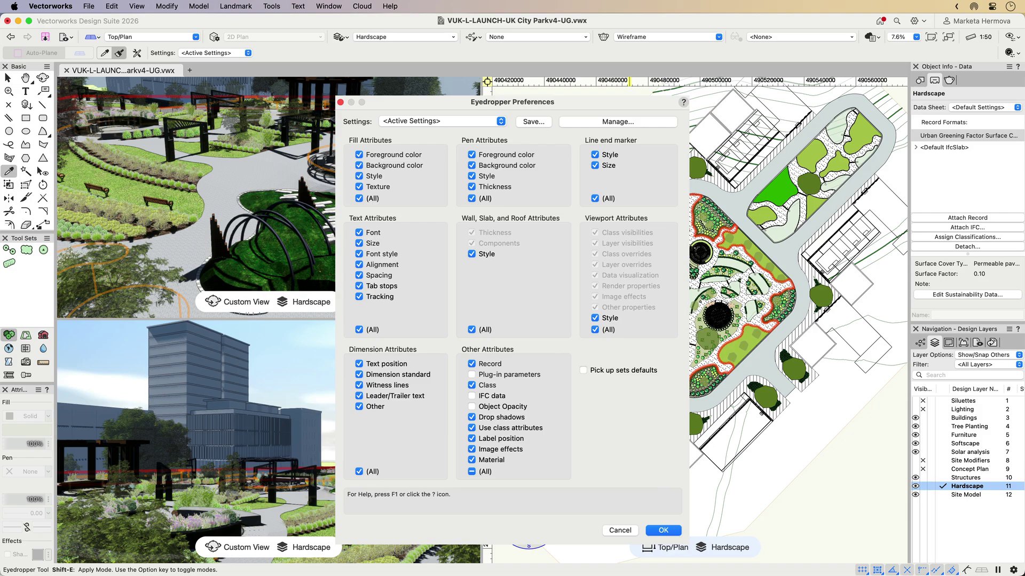
pyautogui.press('Return')
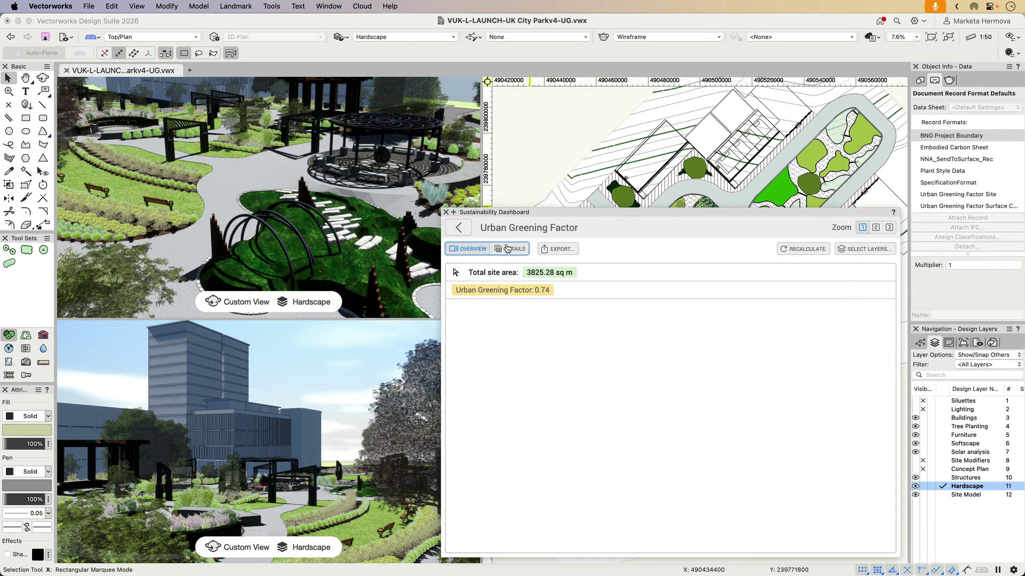
# Step: Export the detailed Urban Greening Factor table to text, then review the per-surface factor breakdown
pyautogui.click(509, 249)
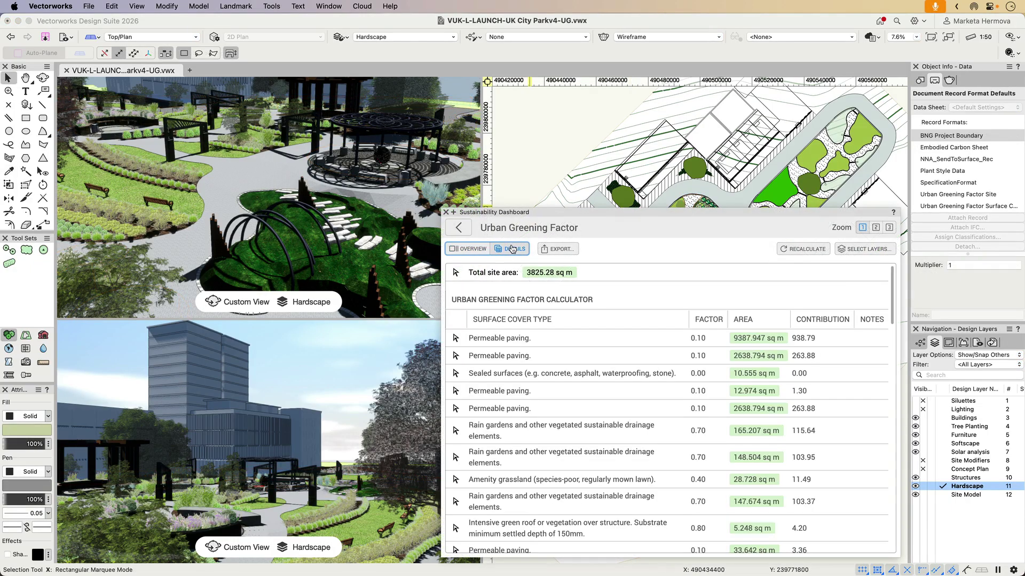
pyautogui.click(558, 249)
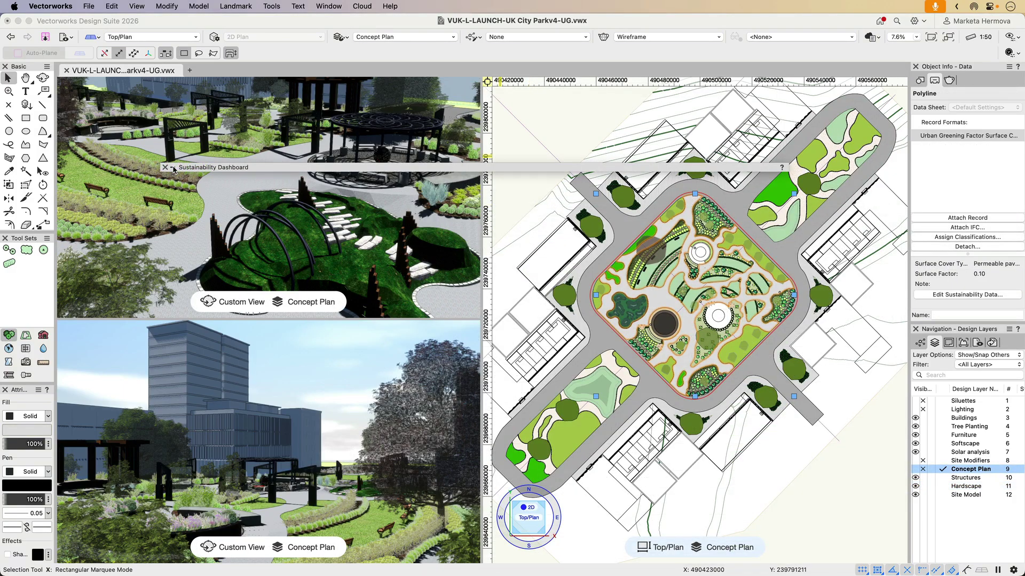
pyautogui.click(172, 168)
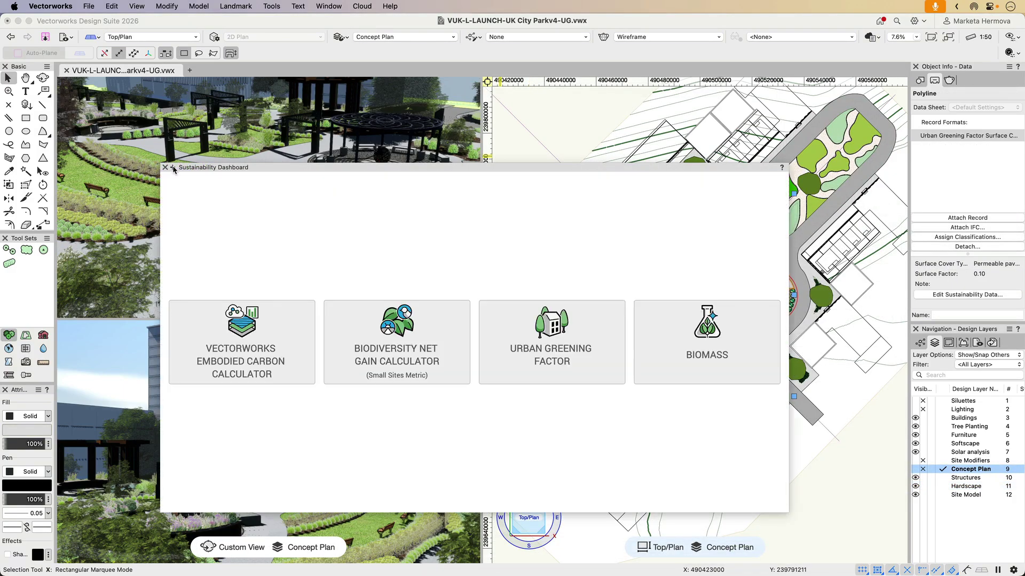
pyautogui.click(546, 343)
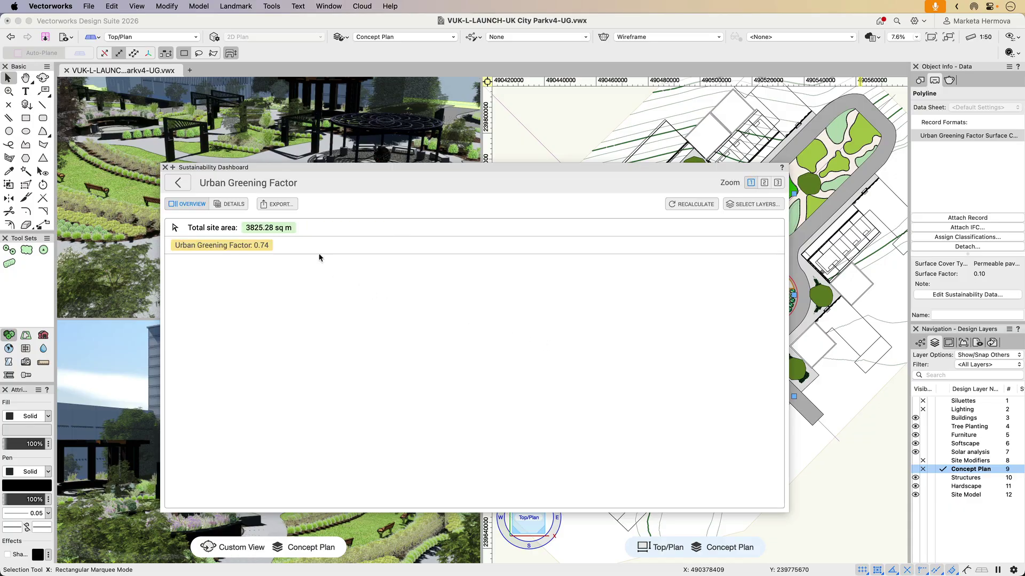
pyautogui.click(233, 205)
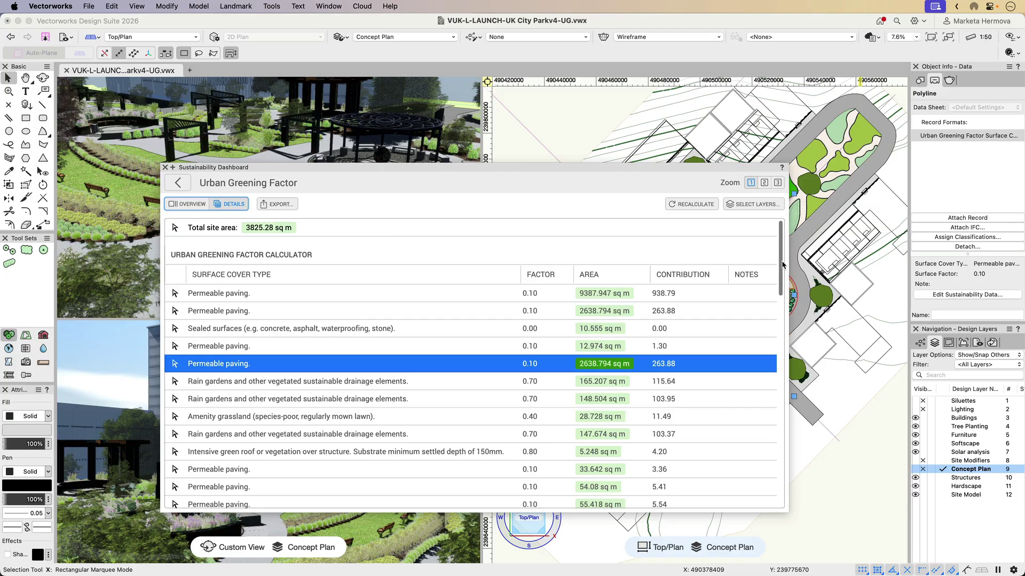
pyautogui.moveTo(782, 265); pyautogui.dragTo(780, 483)
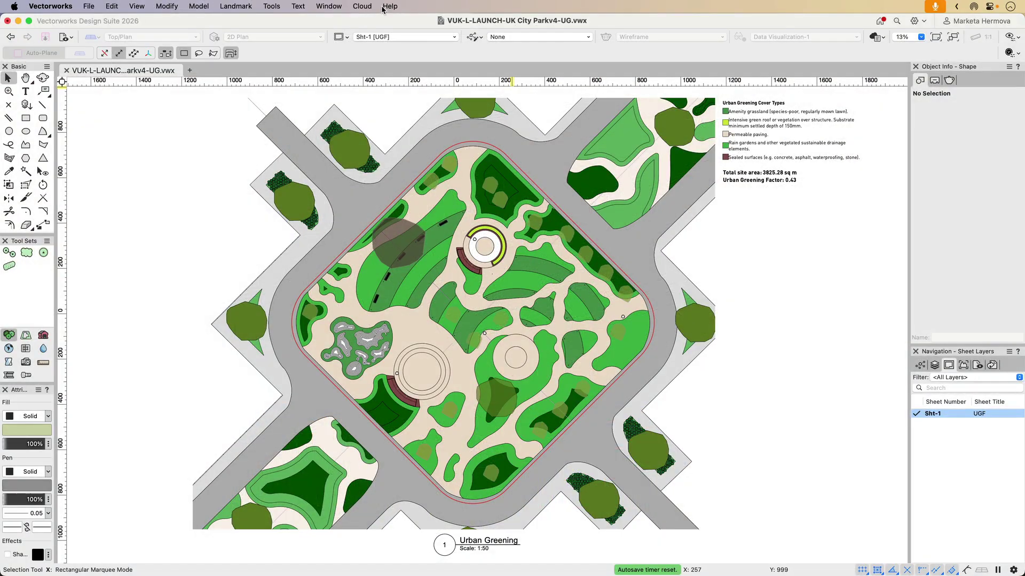
# Step: Launch the AI Assistant (Preview) from the Help menu
pyautogui.click(388, 6)
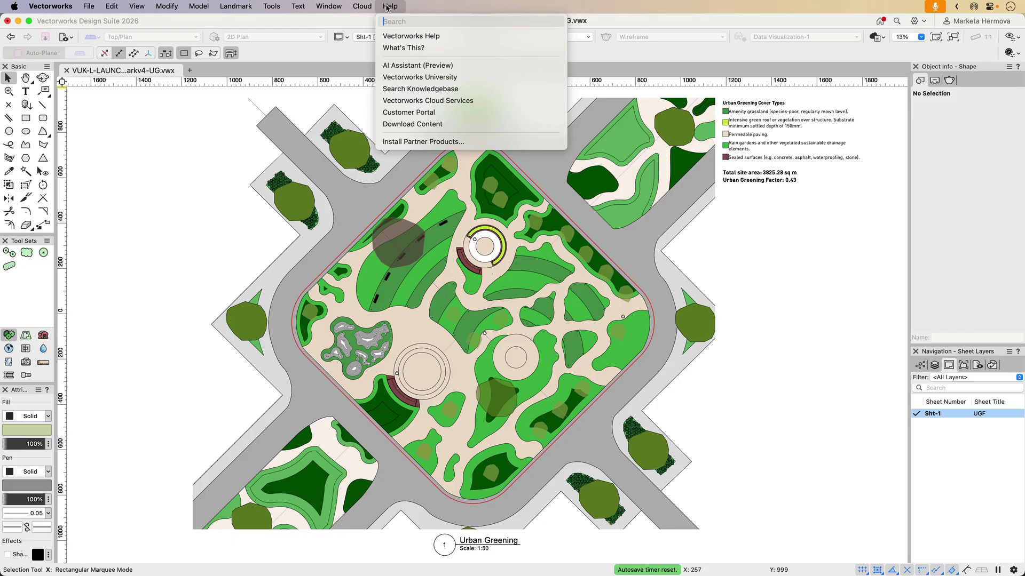
pyautogui.click(425, 37)
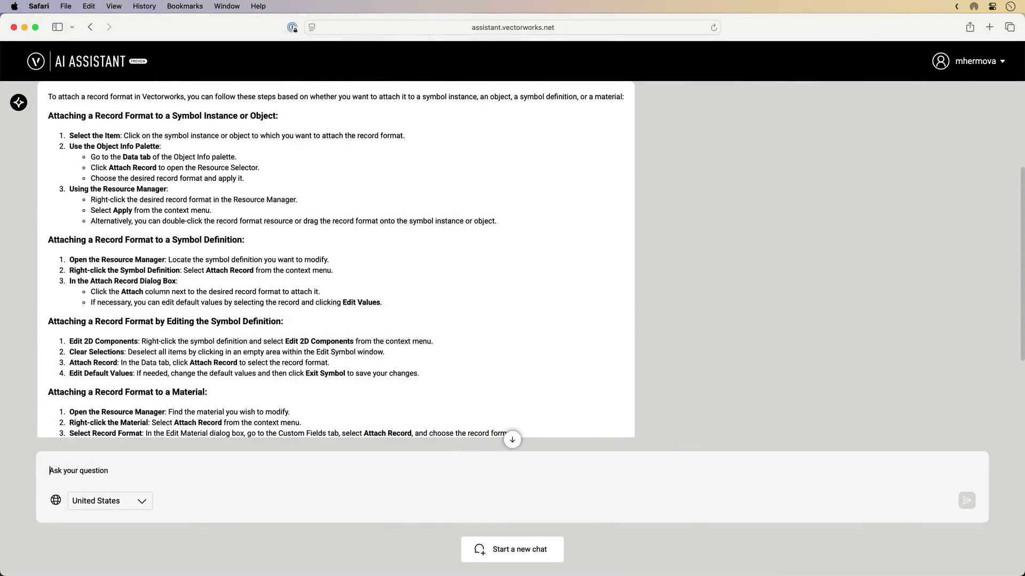